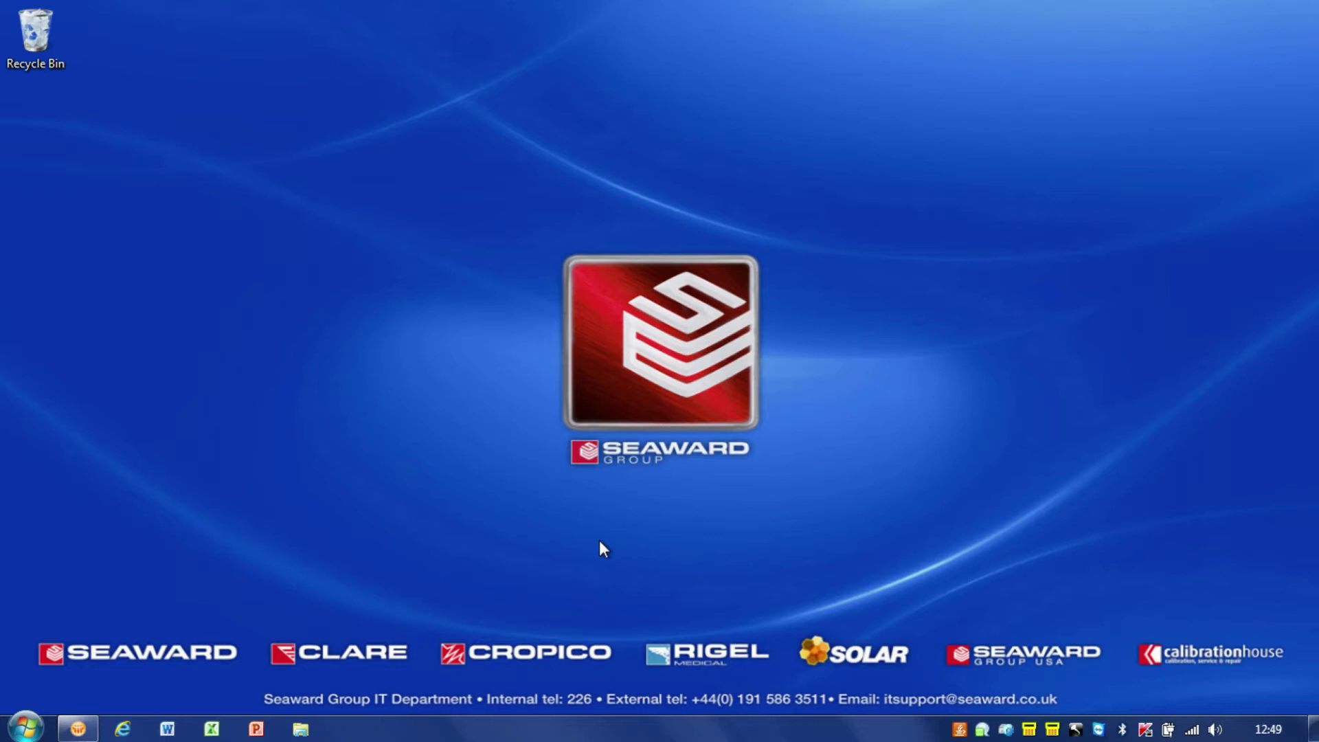
Launch PATGuard 3 from the Start menu and log in to the Elite Demo without a password
left_click(25, 729)
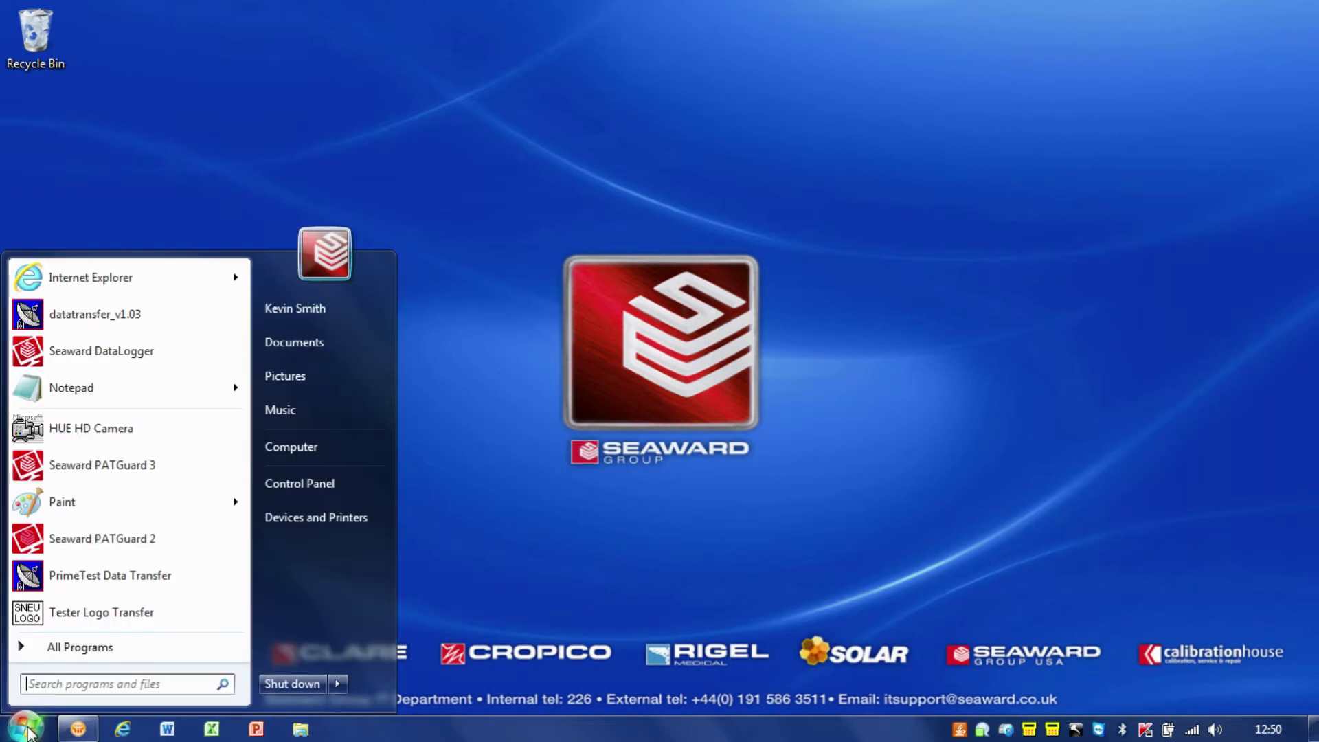
left_click(116, 465)
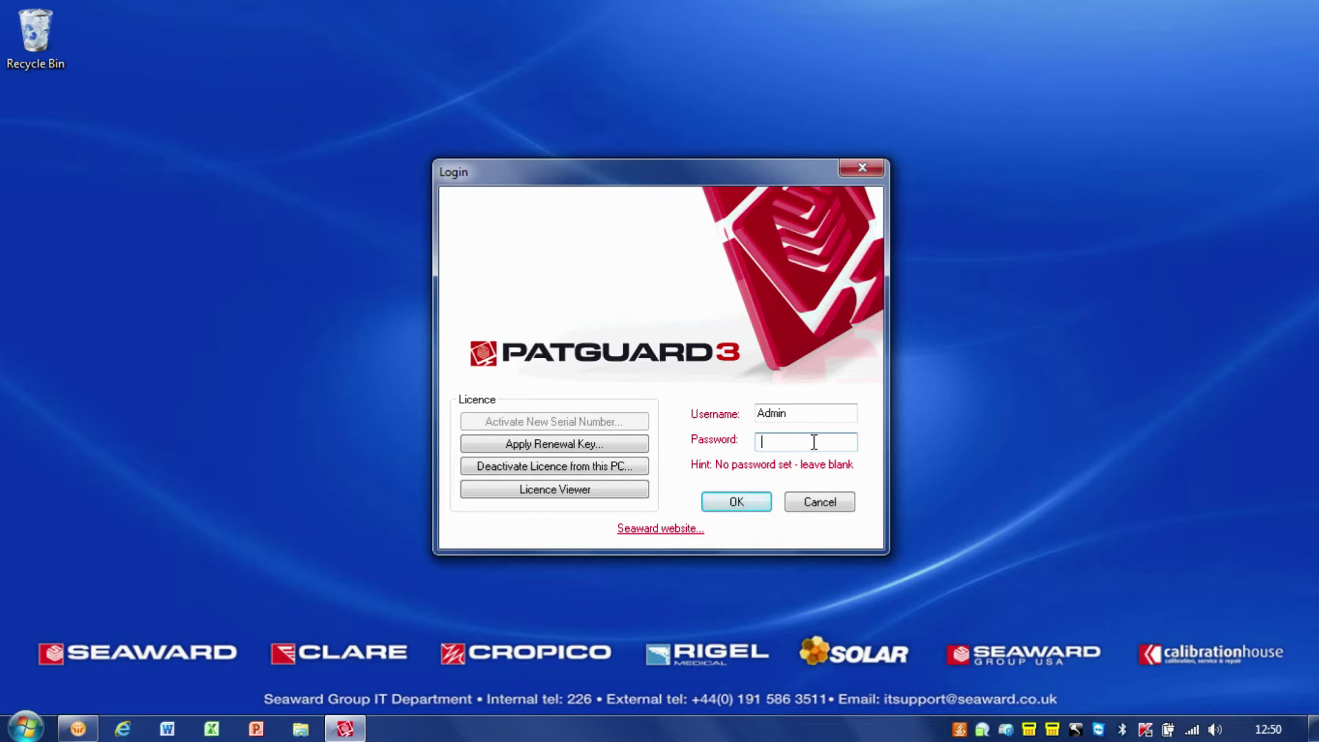
left_click(741, 504)
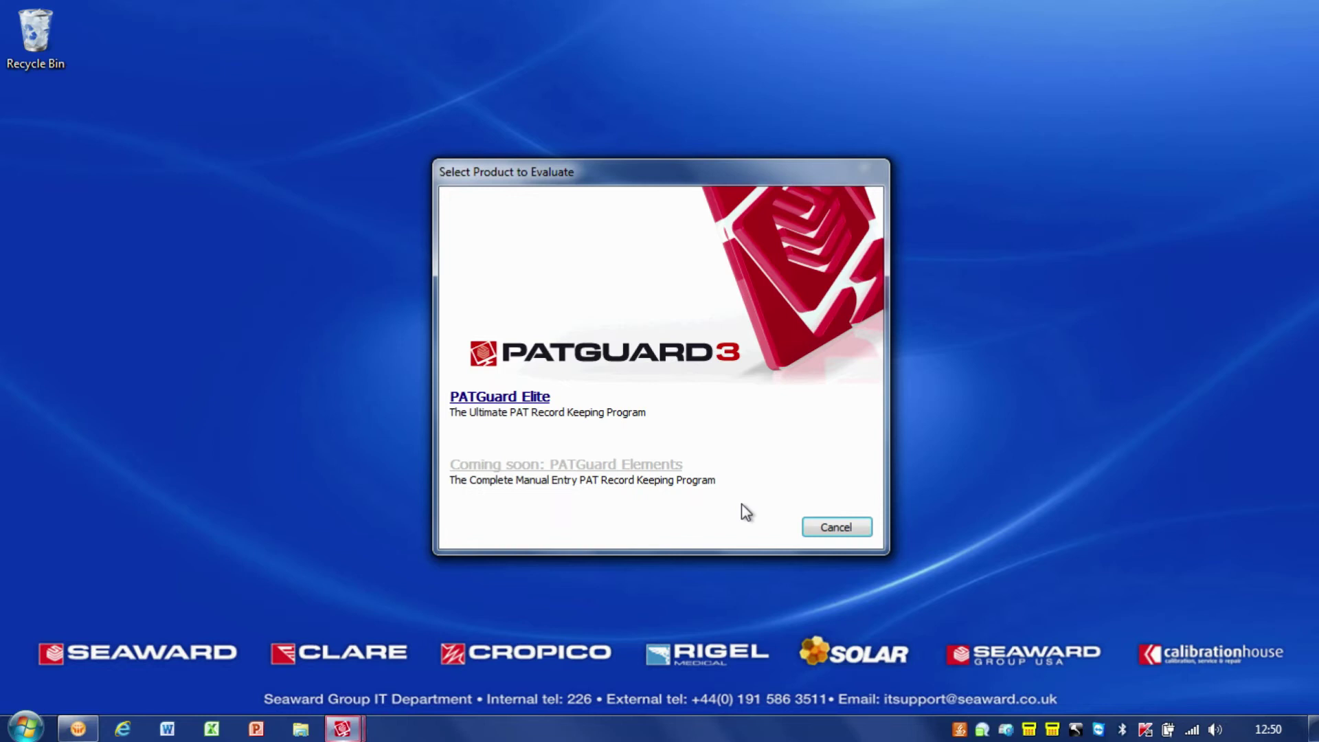
left_click(501, 396)
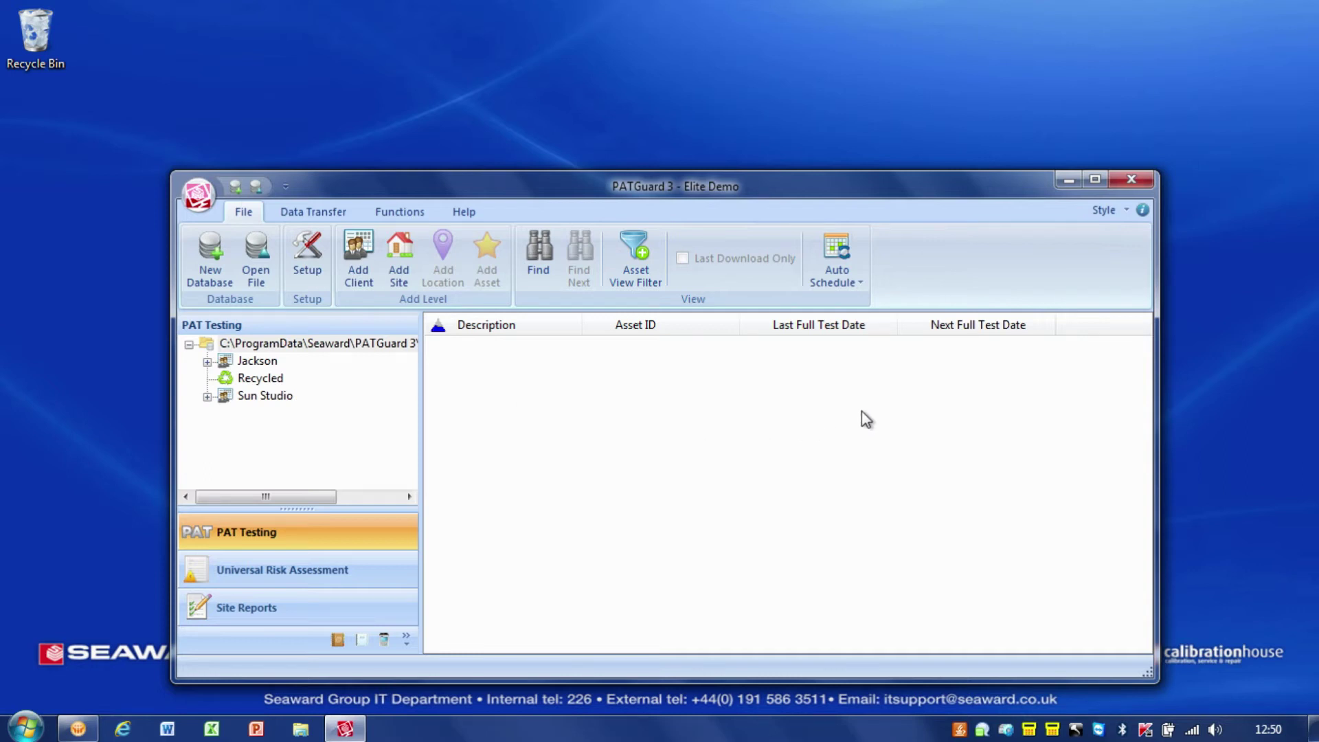
Maximize the window and switch between Jackson and Sun Studio, ending on Sun Studio
left_click(1096, 183)
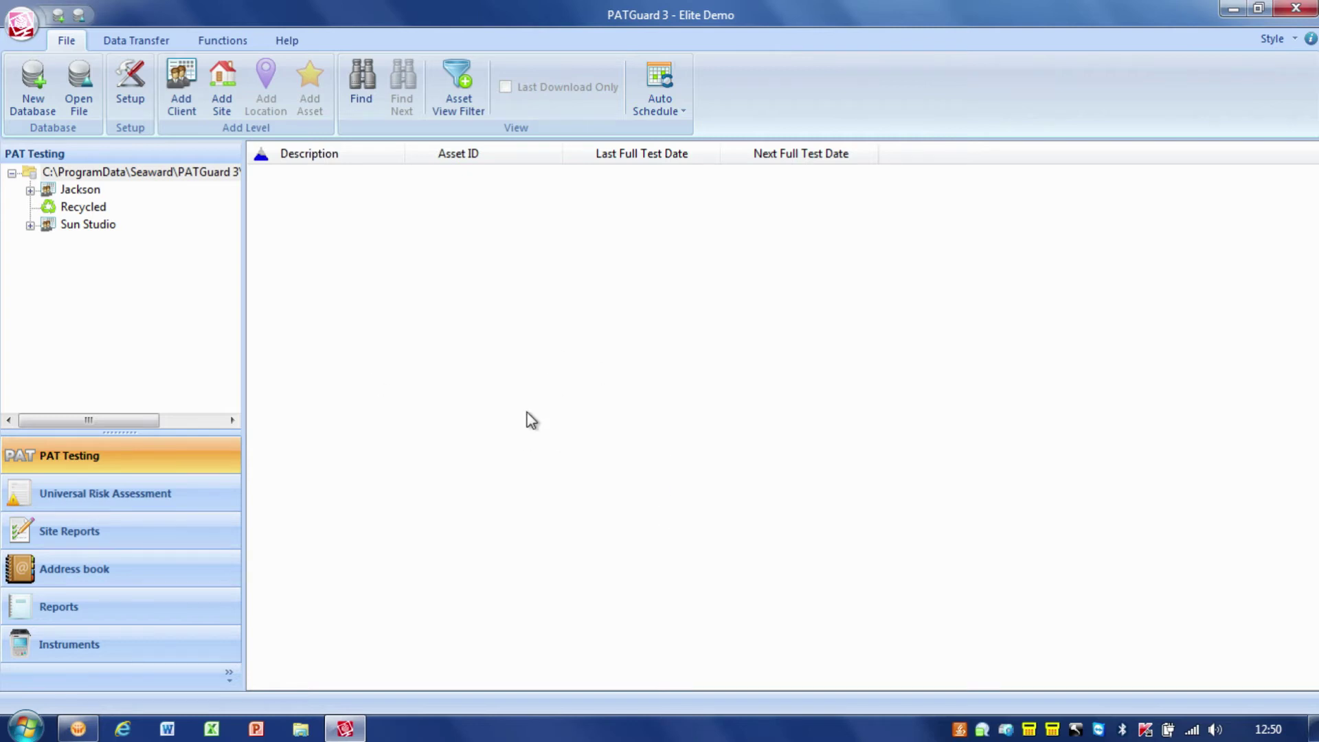
left_click(83, 192)
left_click(90, 227)
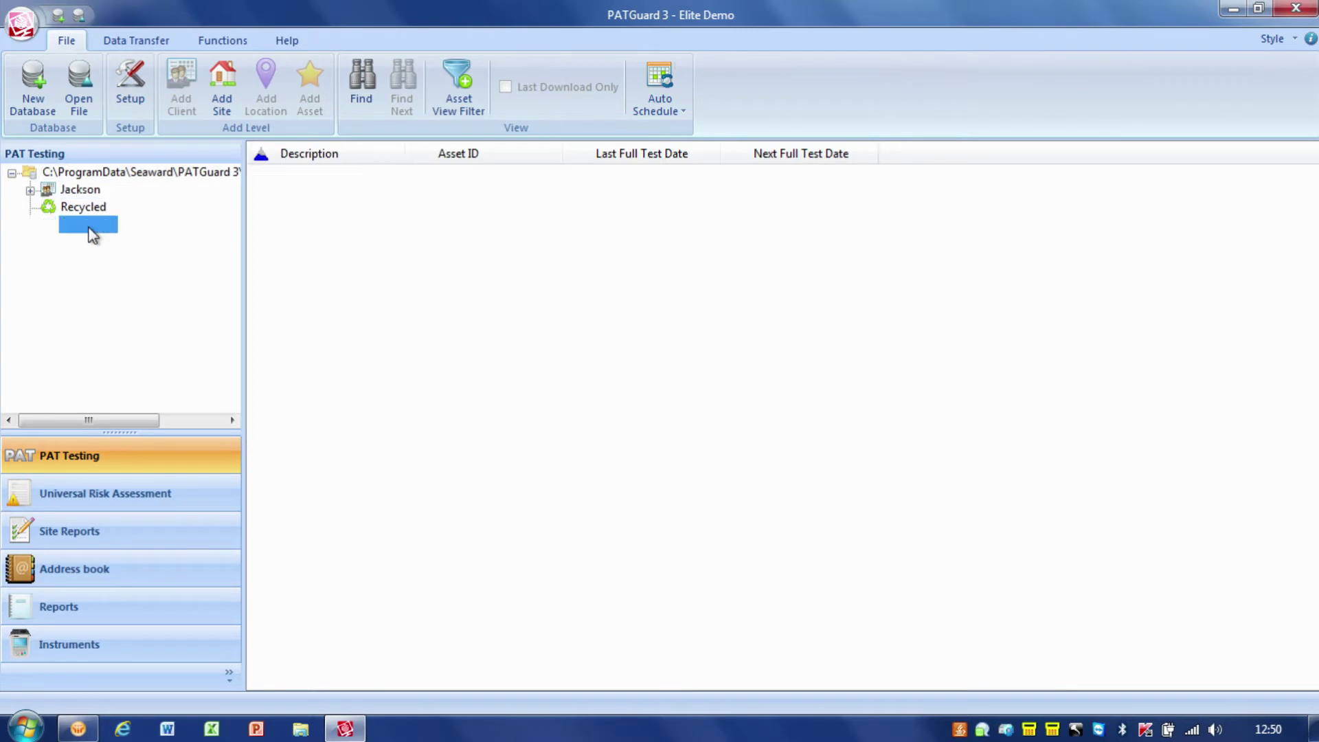
left_click(82, 191)
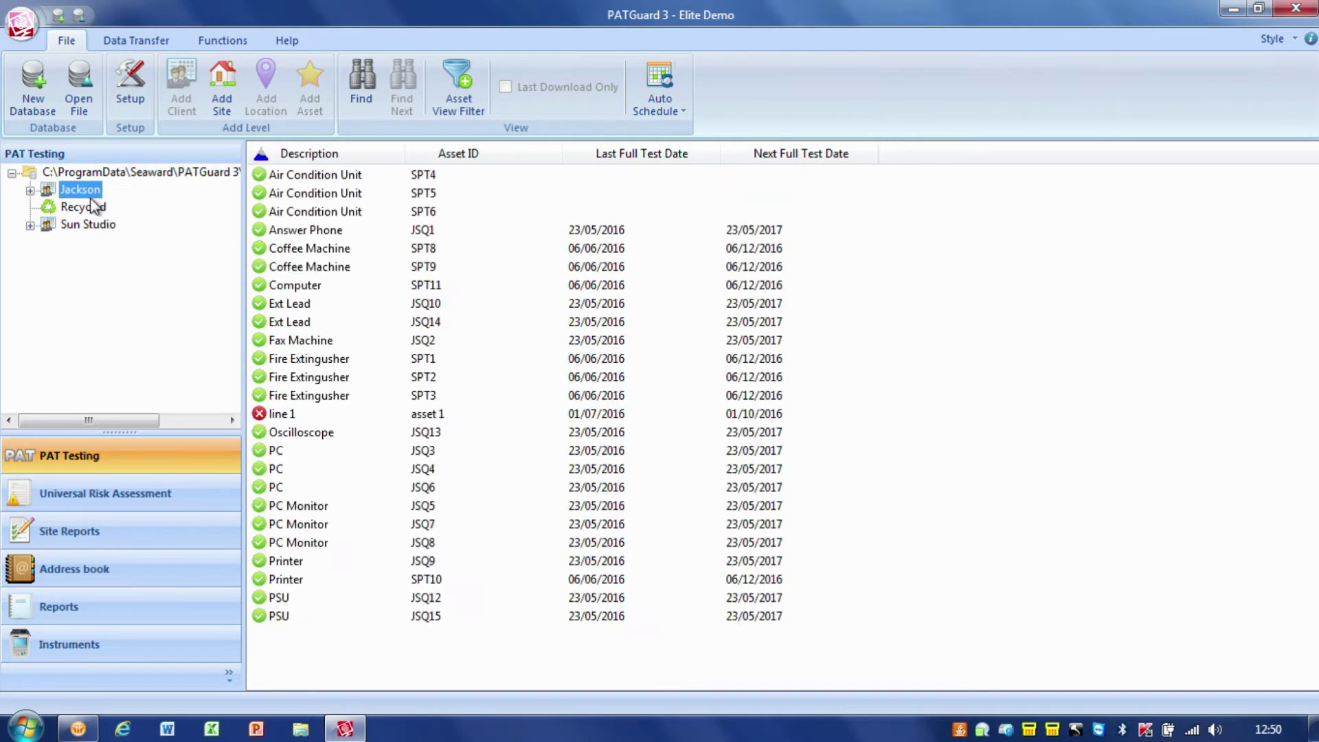
left_click(92, 228)
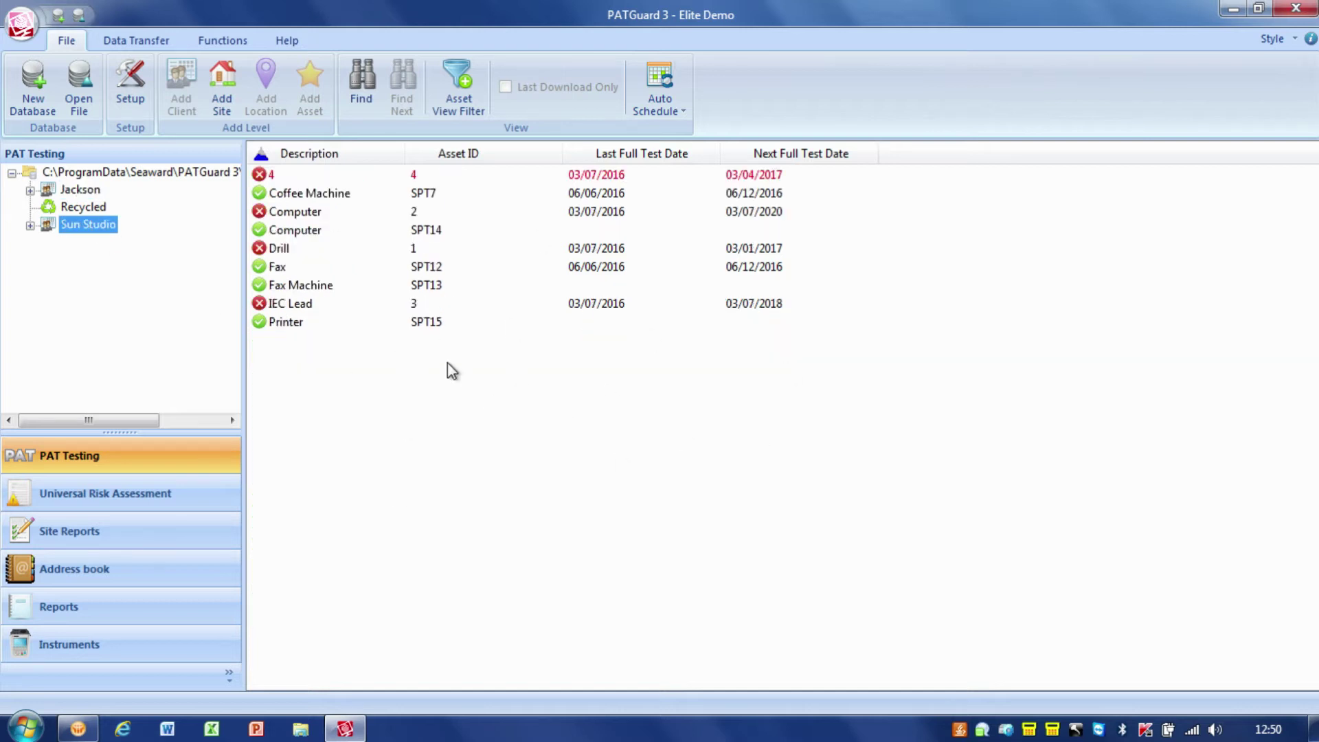
left_click(89, 191)
left_click(91, 227)
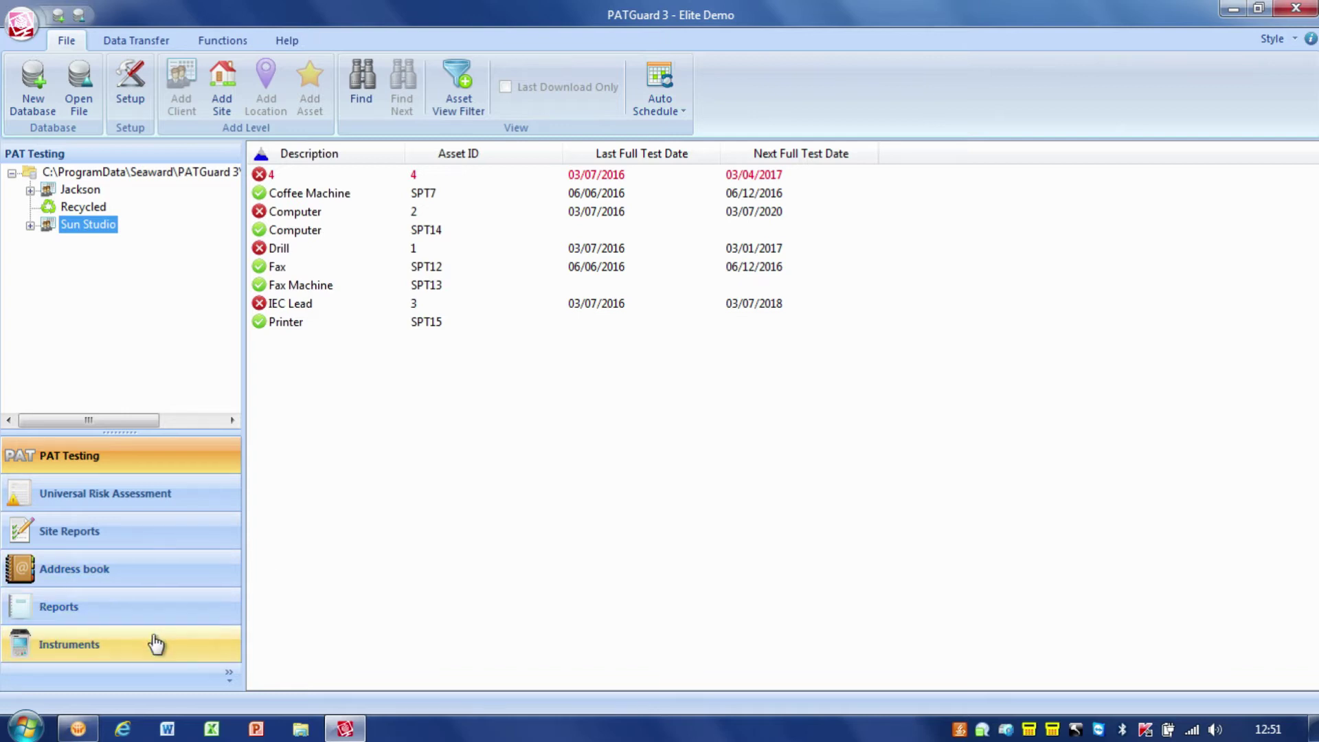
Visit the Instruments, Reports and PAT Testing views, then widen the tree pane with Jackson selected
left_click(139, 656)
left_click(124, 612)
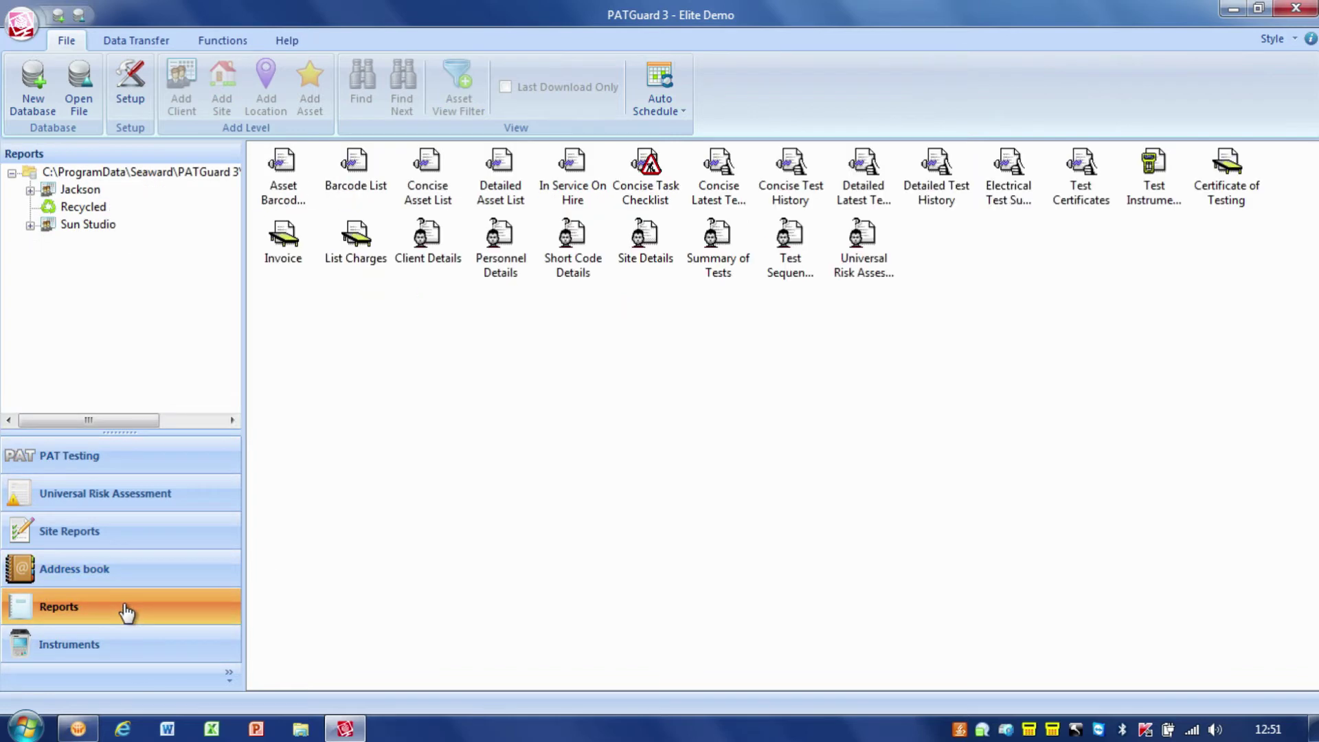
left_click(121, 456)
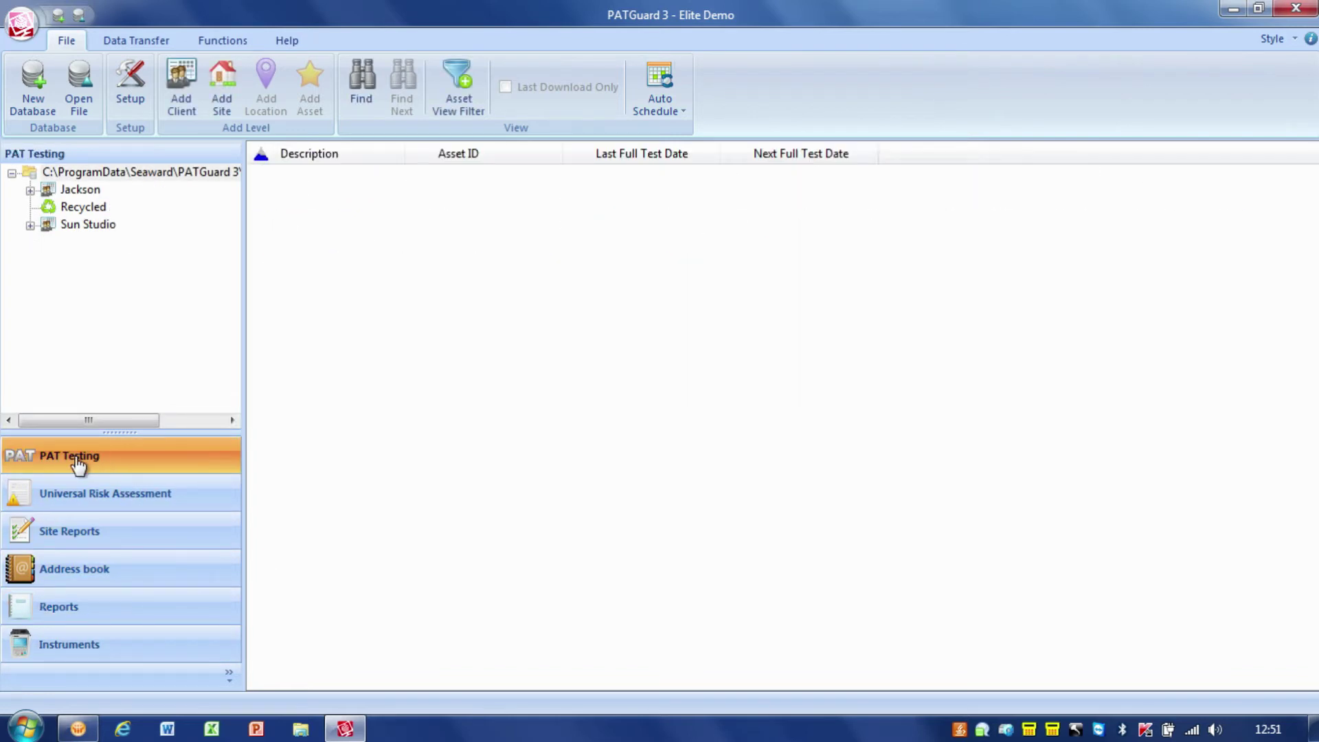
left_click(74, 192)
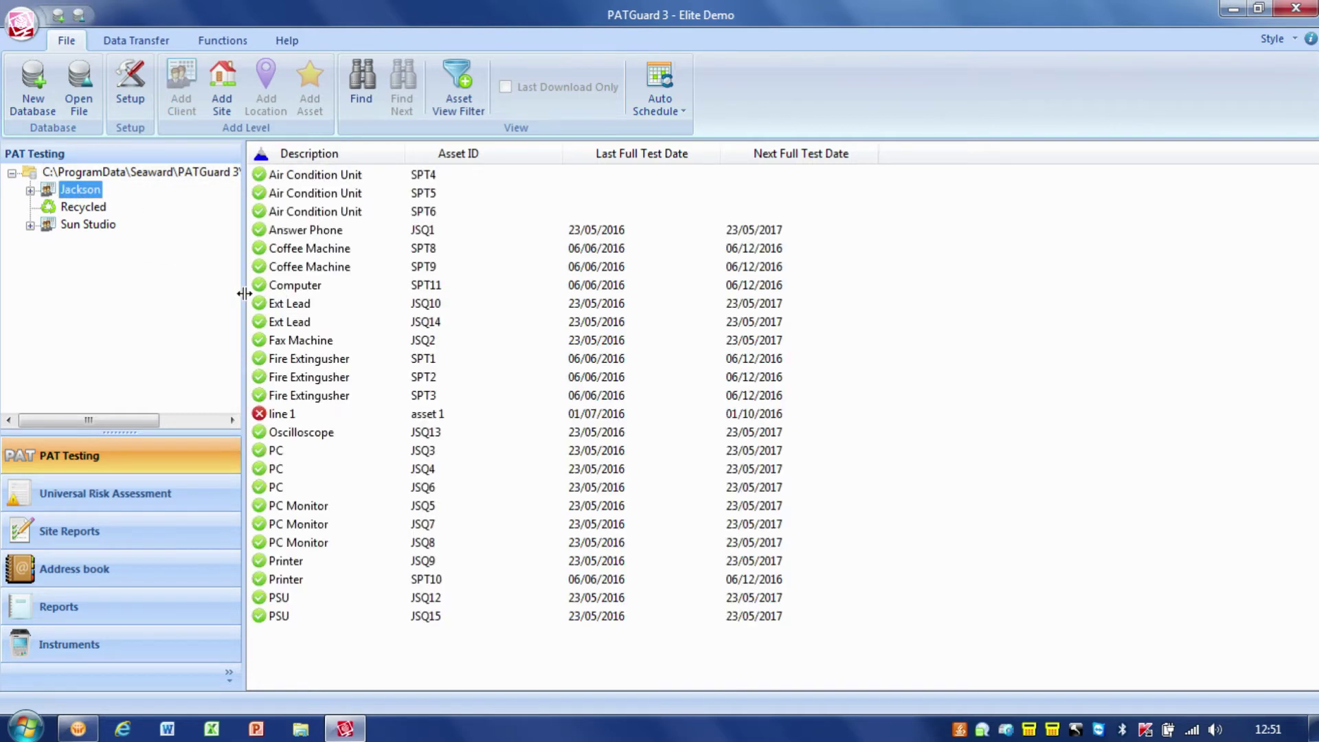
left_click_drag(241, 294, 369, 278)
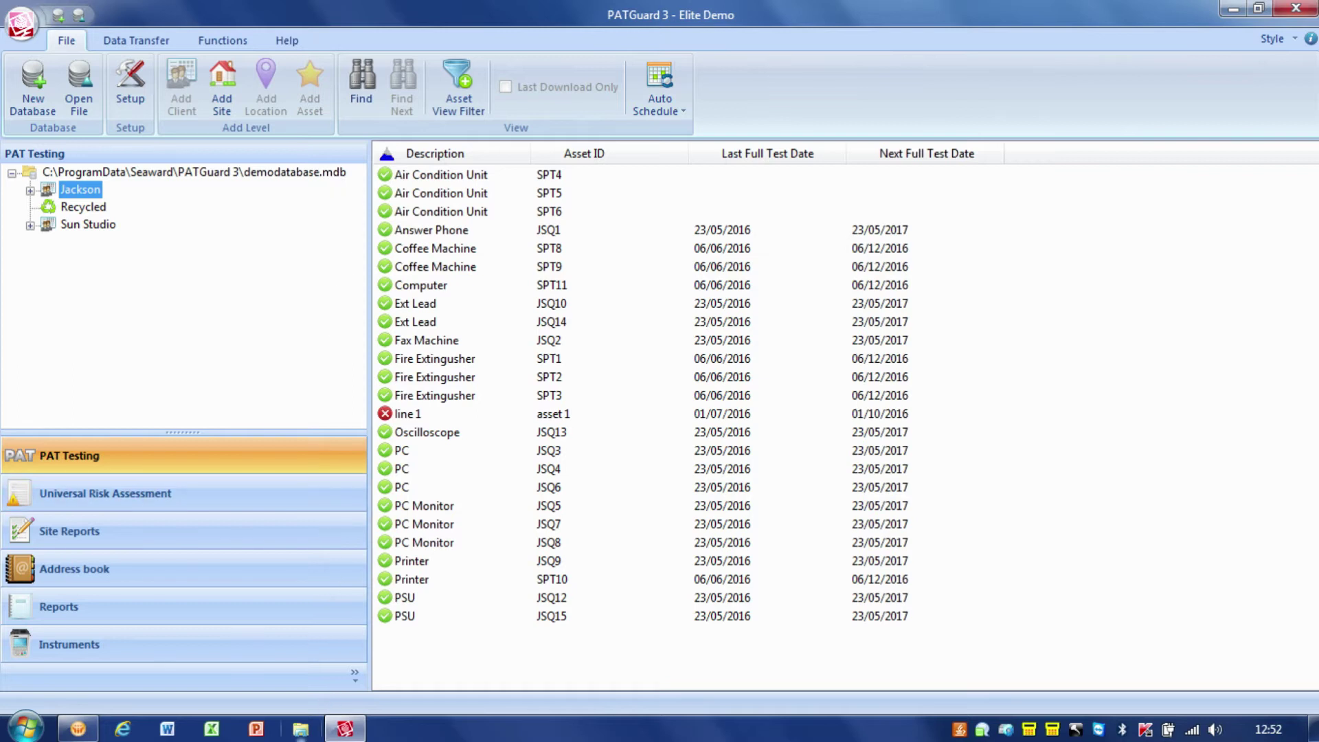
In Explorer, browse to C:\ProgramData\Seaward\PATGuard 3 to locate demodatabase.mdb
left_click(299, 728)
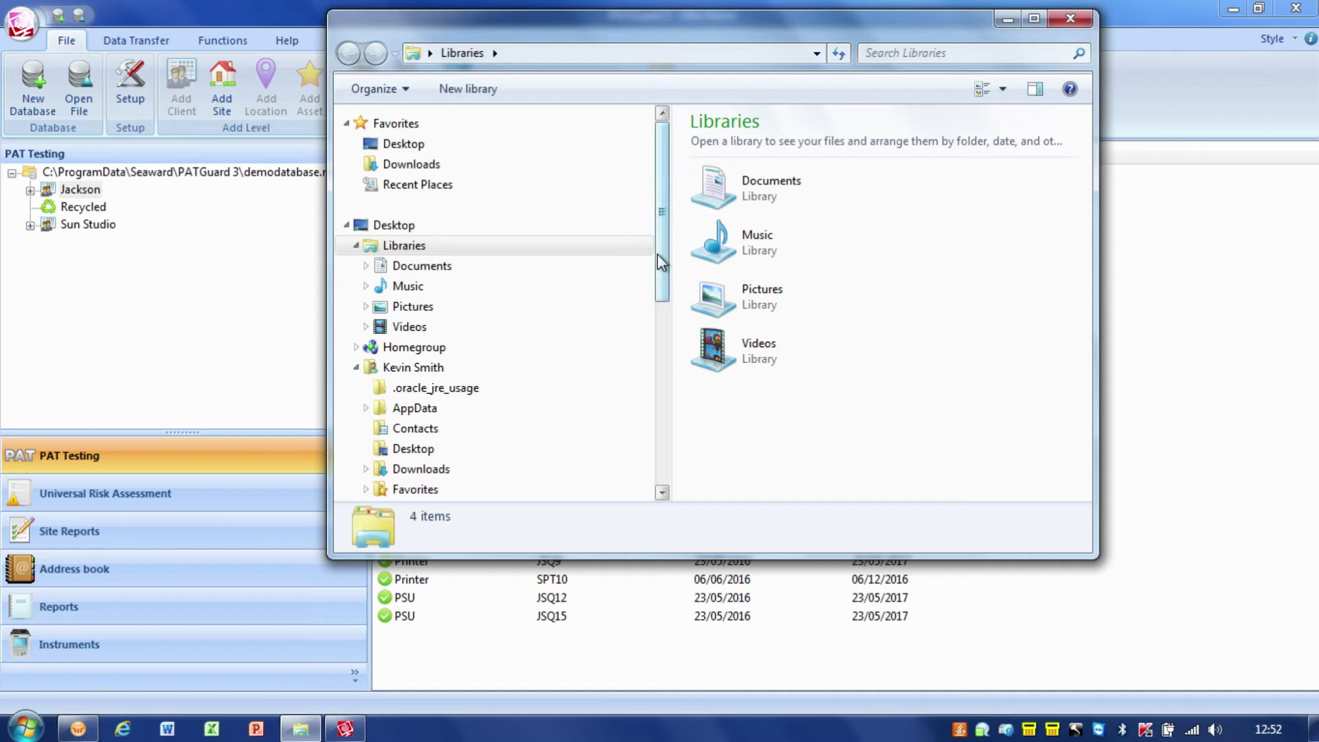
left_click_drag(661, 258, 661, 425)
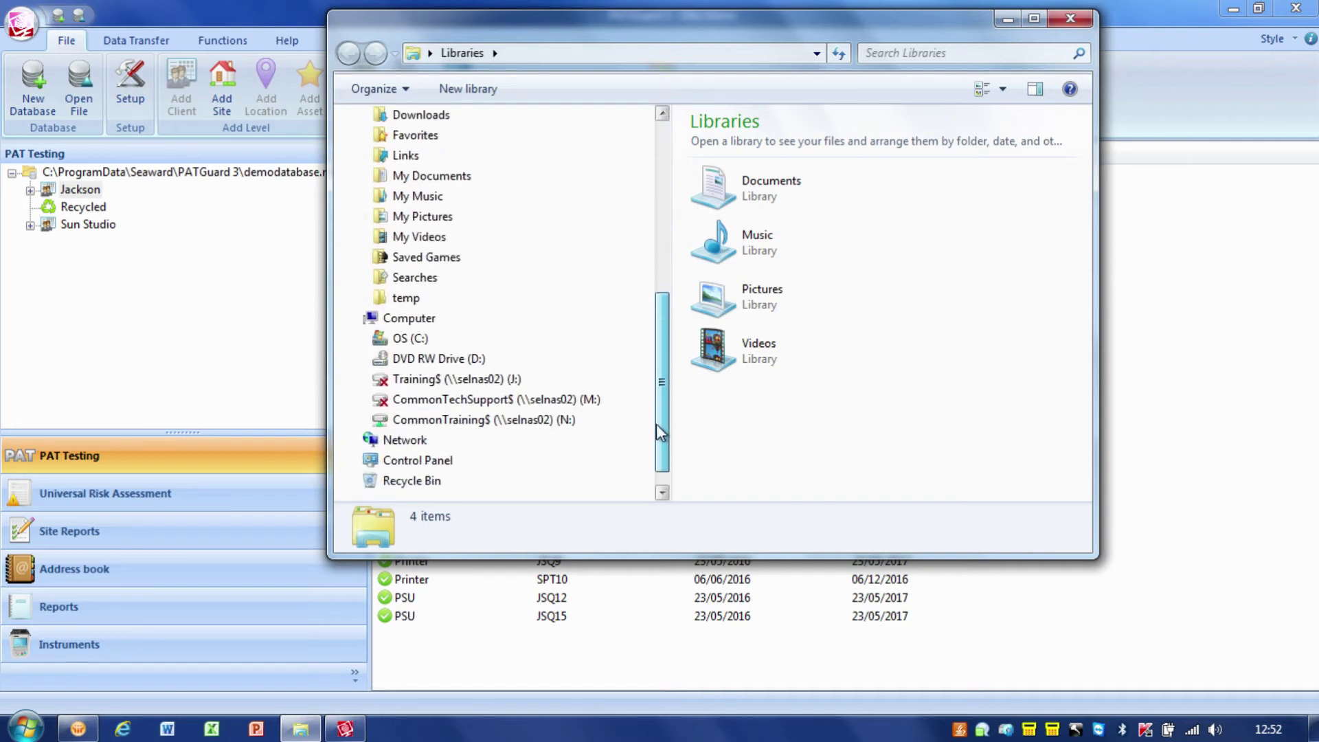
left_click(393, 340)
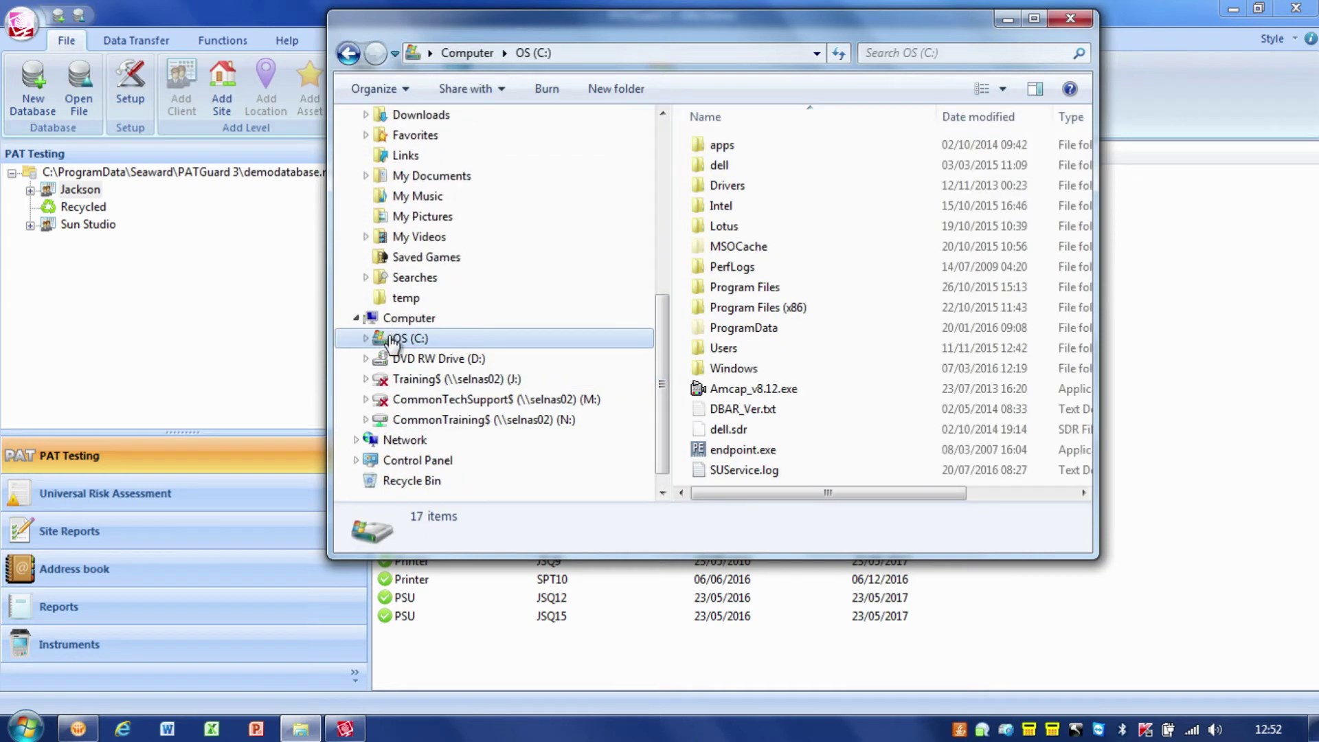
double_click(748, 331)
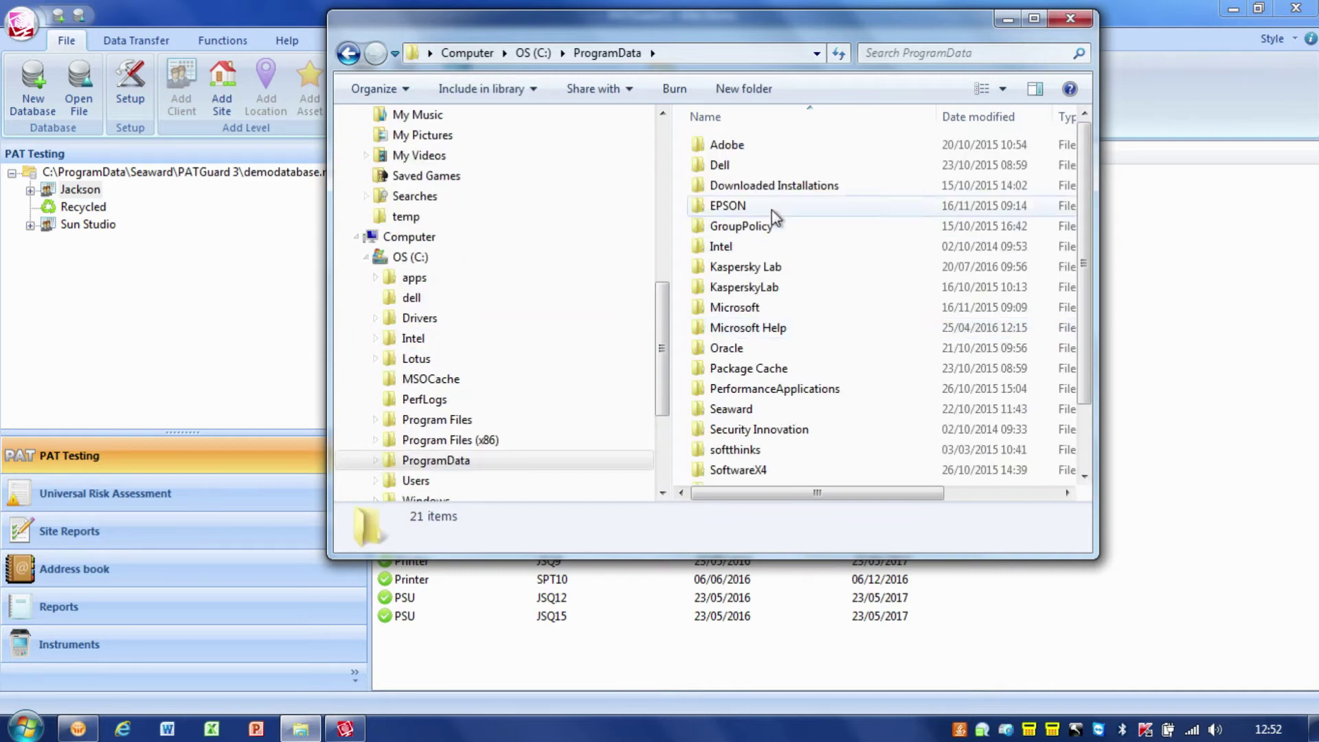
scroll(774, 258, "down", 1)
double_click(759, 335)
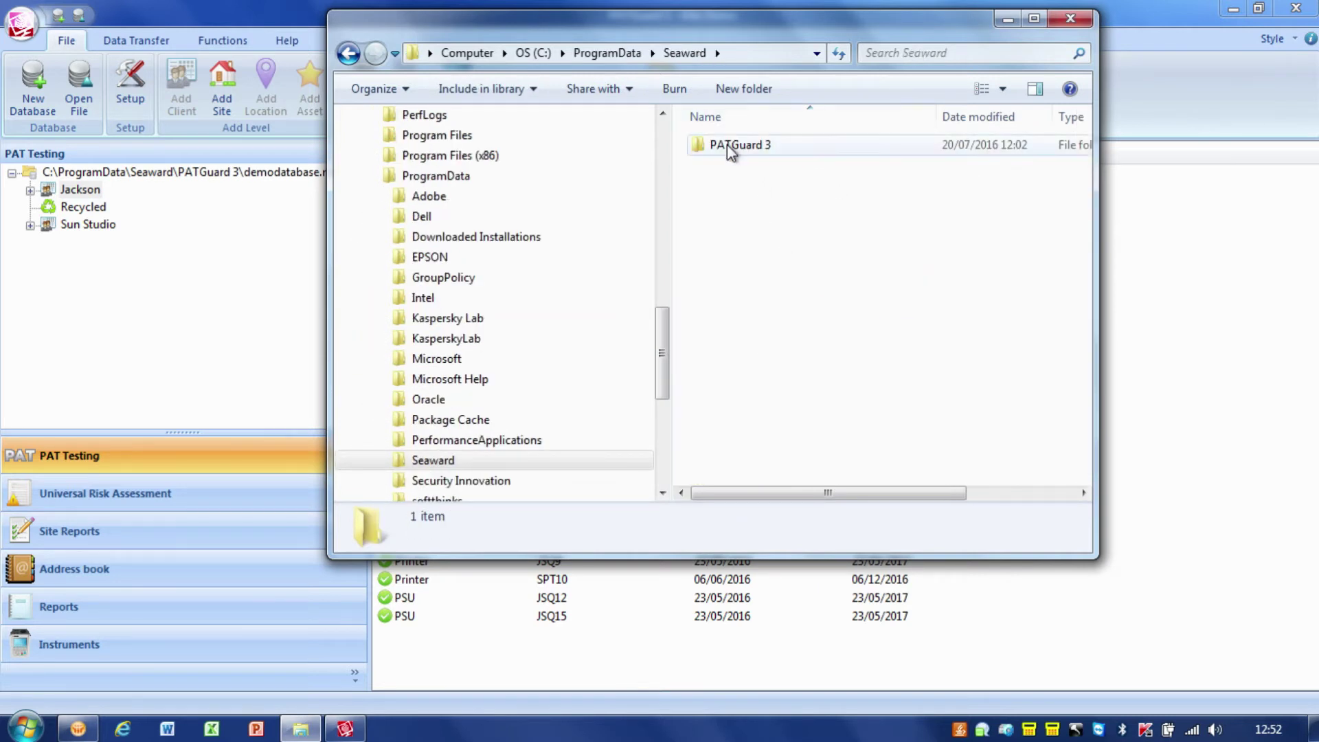
double_click(728, 146)
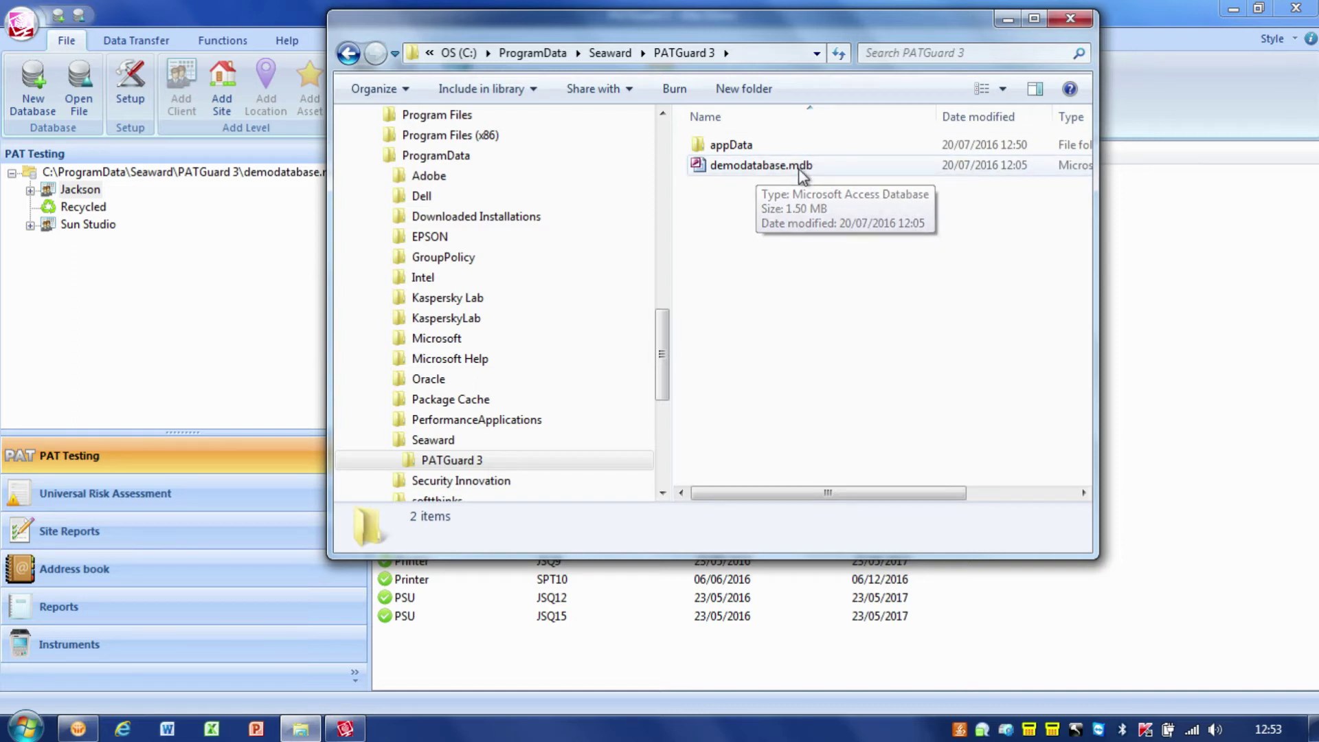
Close Explorer and start a new database from PATGuard's File ribbon
left_click(1078, 17)
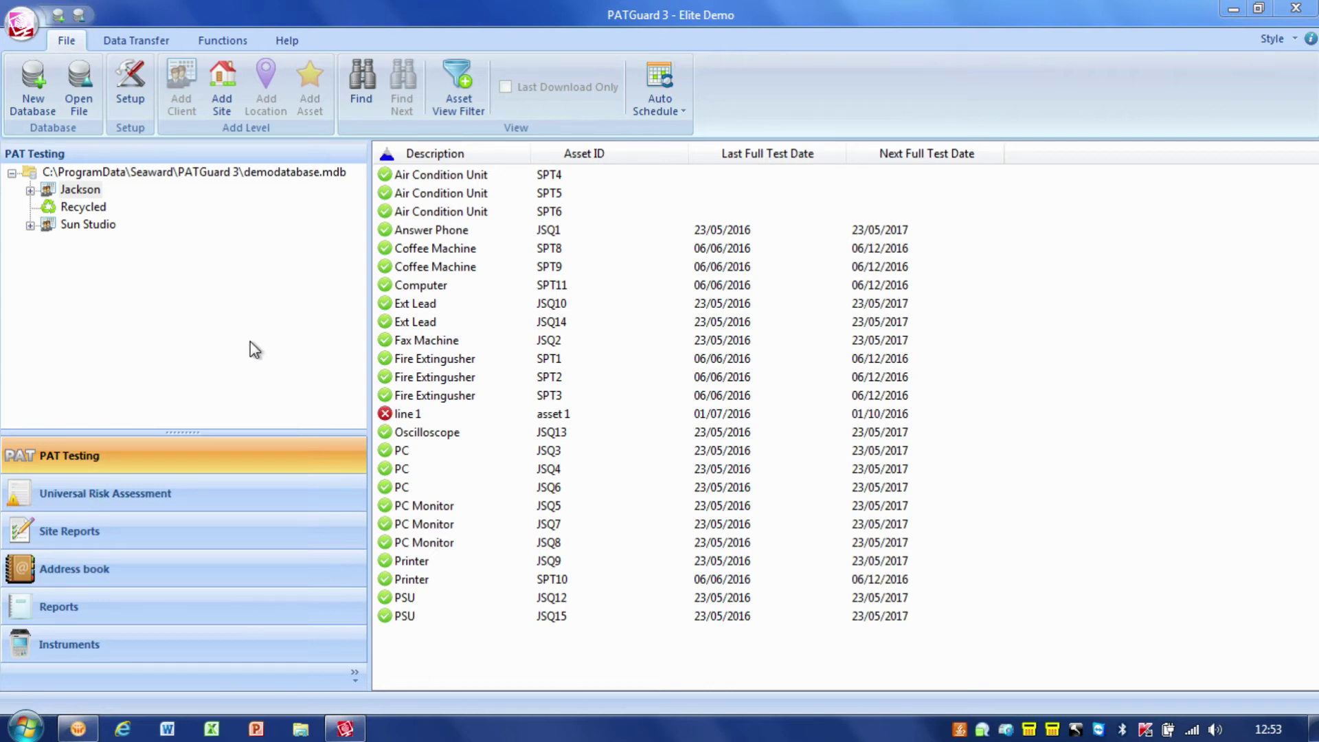
left_click(40, 106)
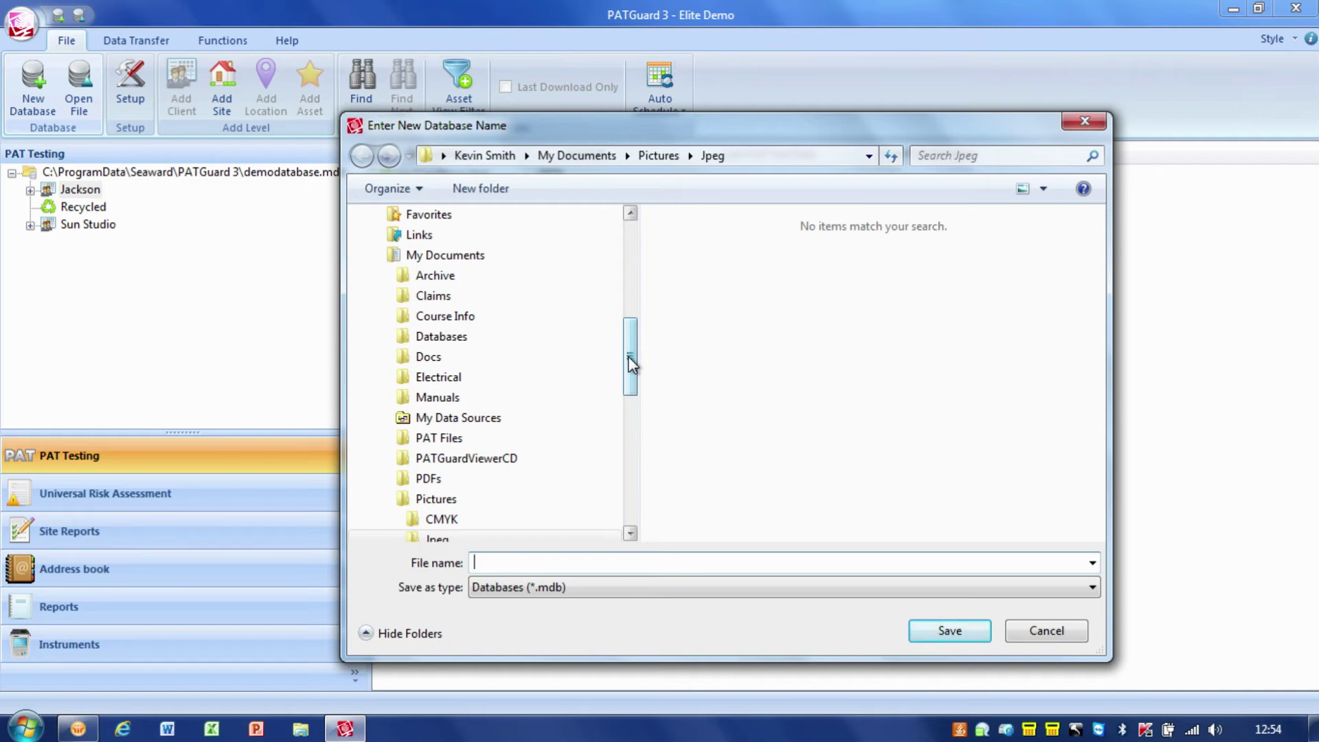
left_click_drag(629, 361, 631, 340)
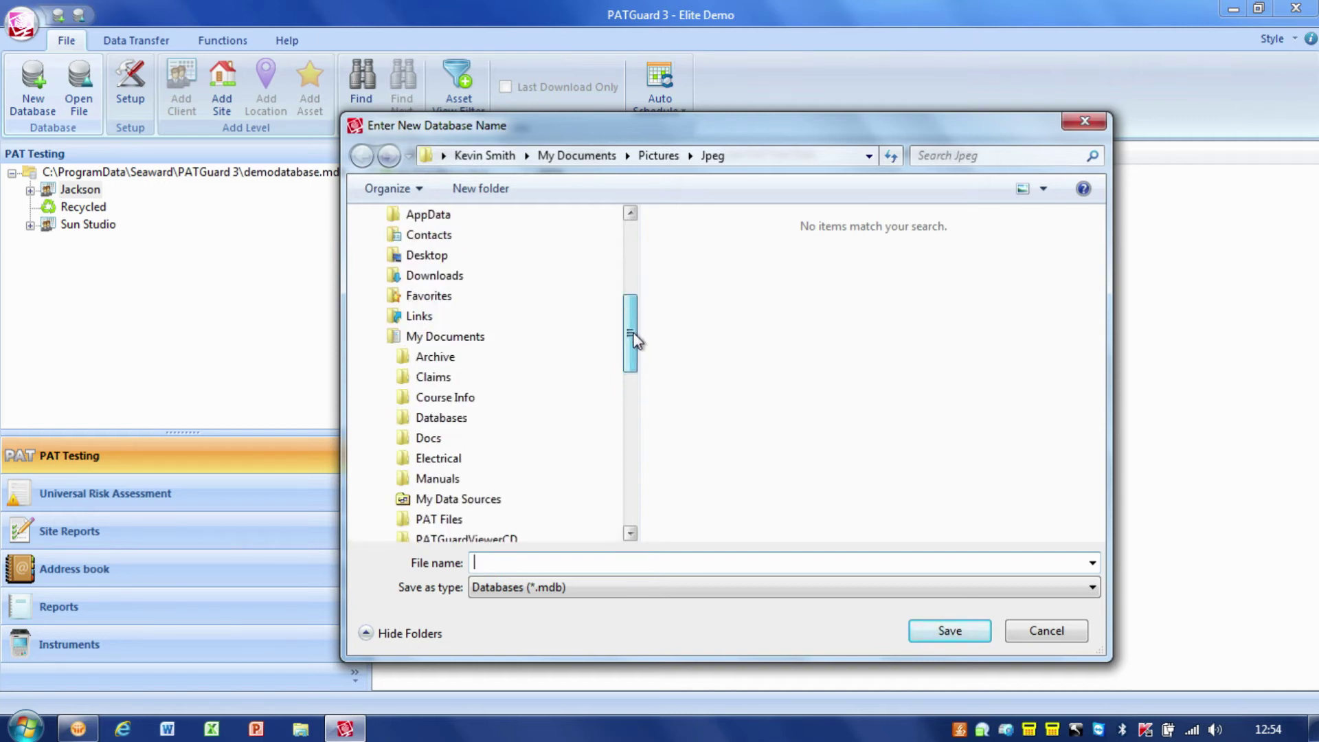
mouse_move(446, 255)
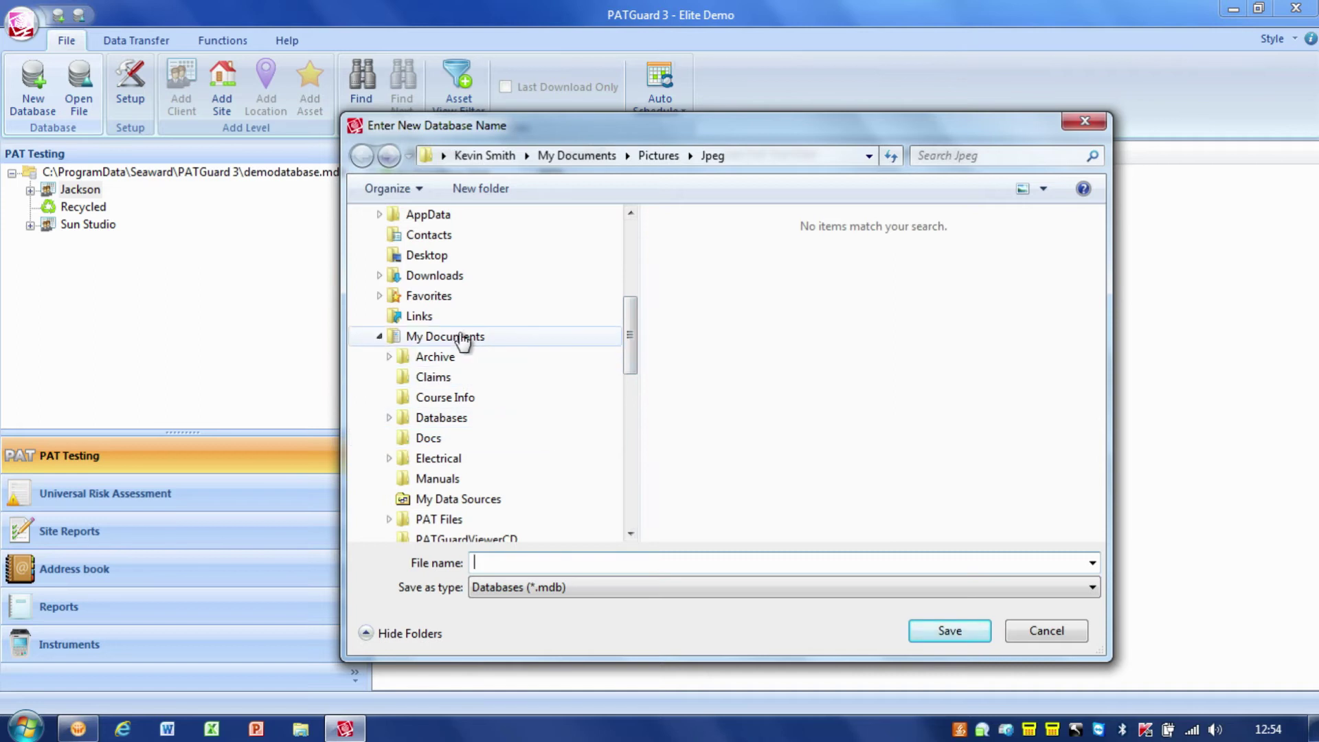
Save the new database as Seaward Database.mdb in My Documents
left_click(463, 341)
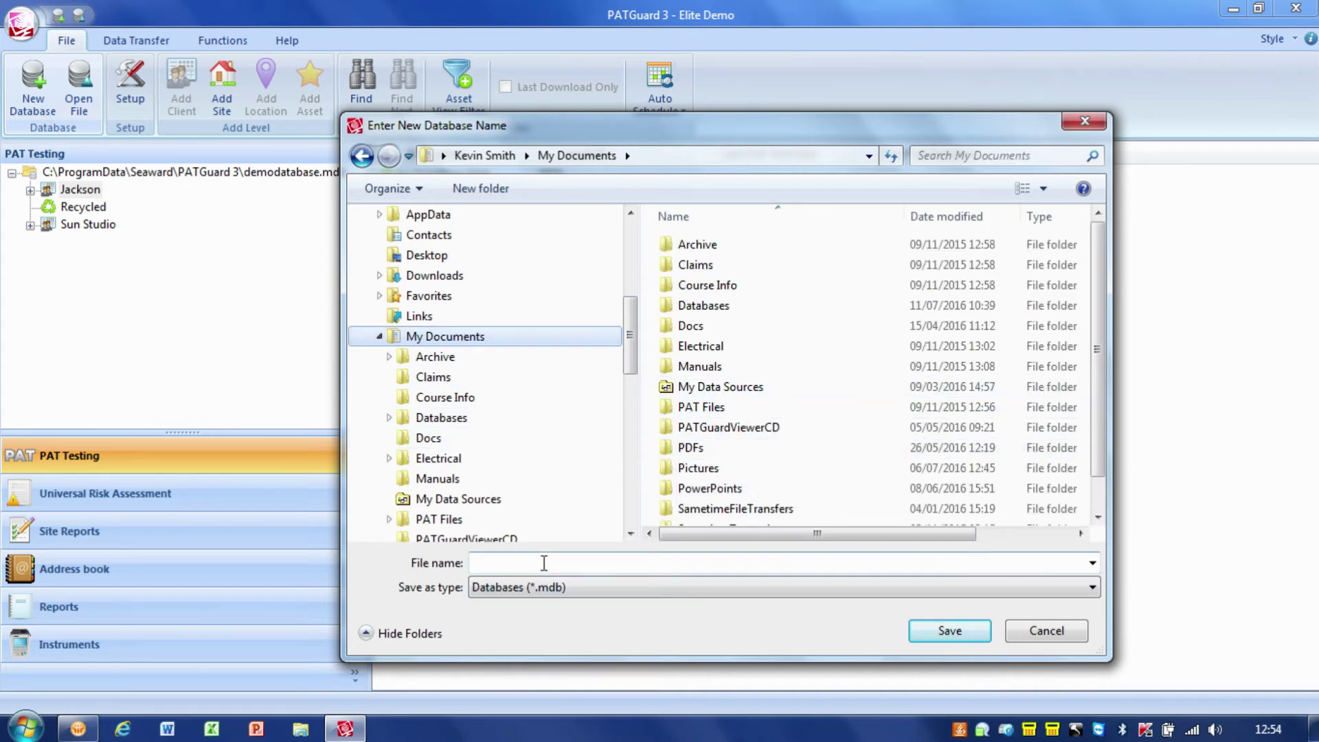
type("Seaward")
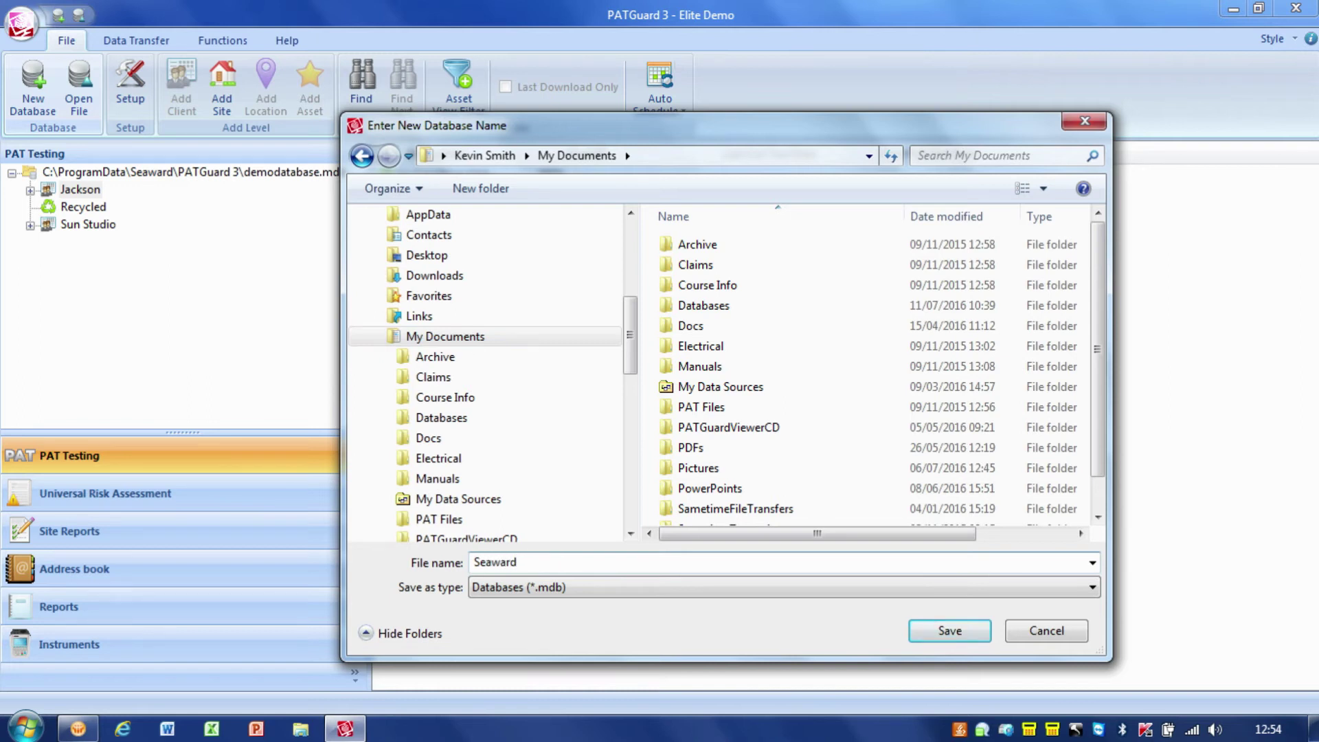
type(" Datab")
type("ase")
left_click(953, 634)
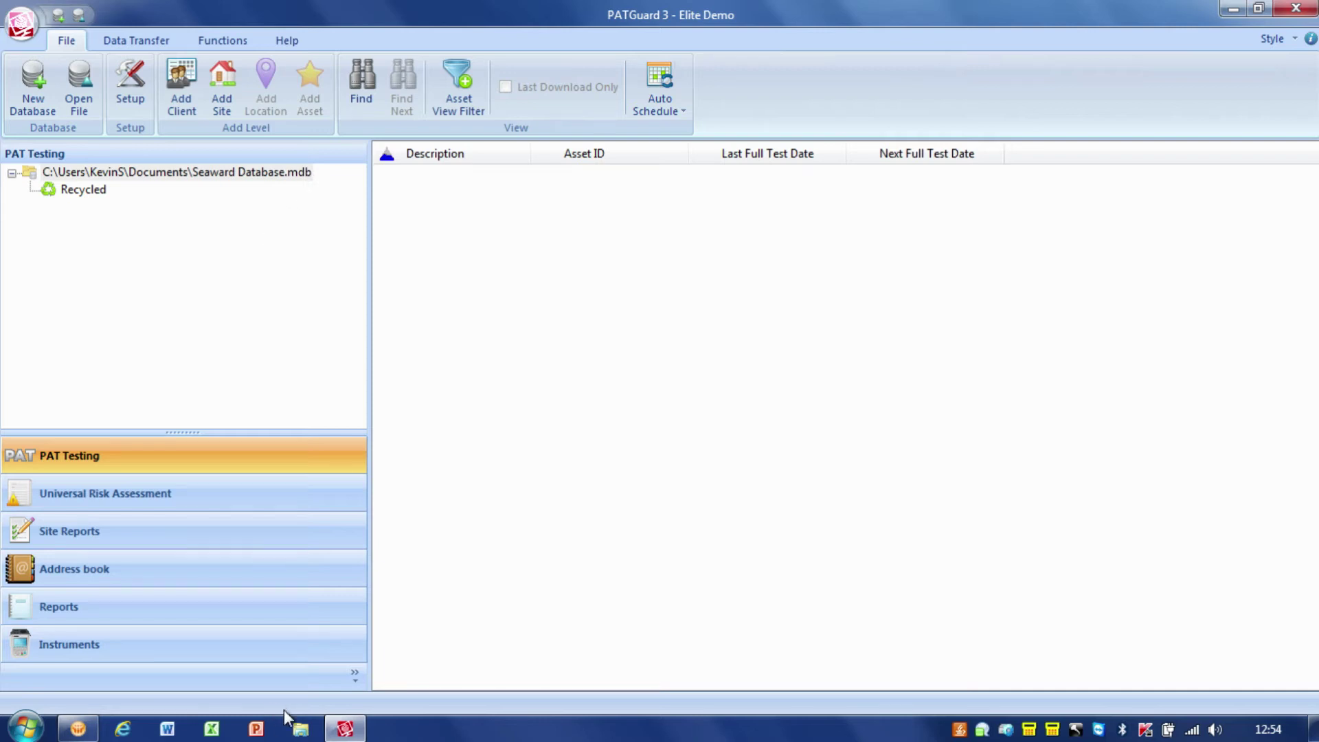
left_click(201, 175)
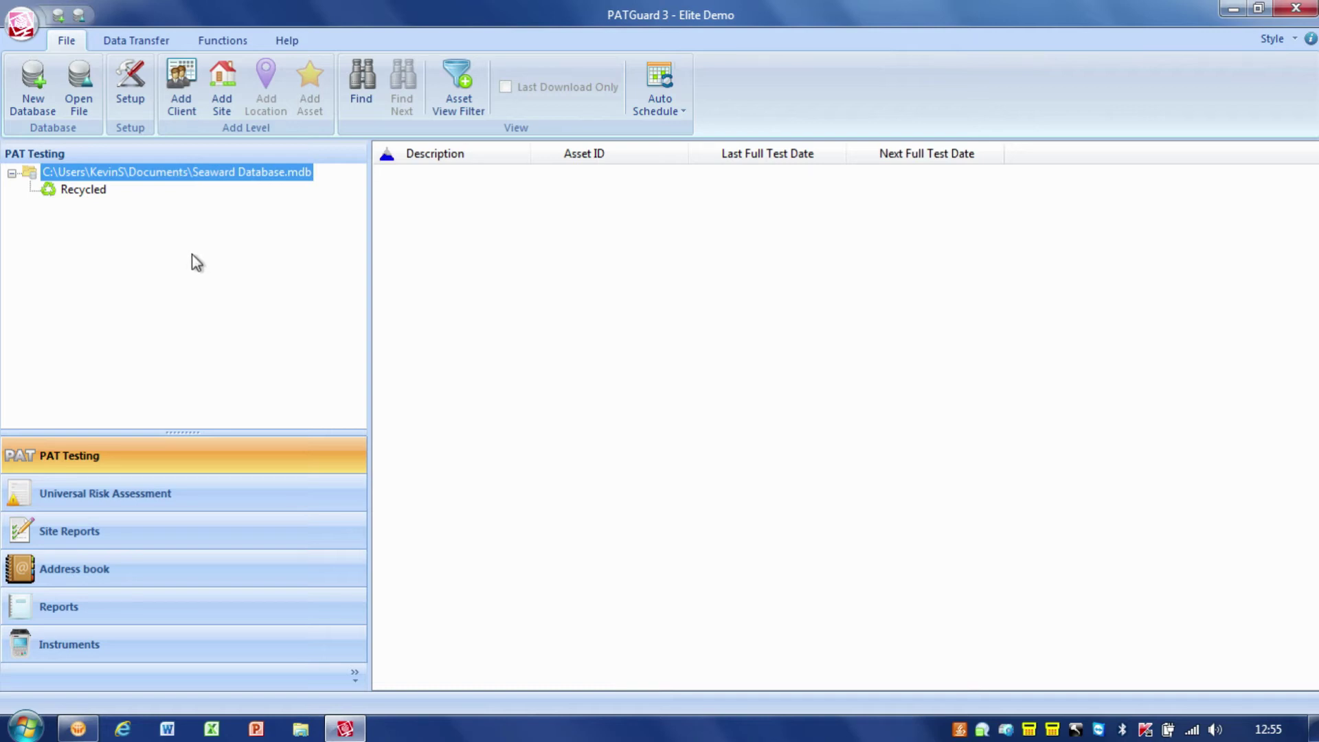
In Setup's Company Details, set the logo to Seaward Group (CMYK) web.jpg from Pictures\Jpeg
left_click(131, 95)
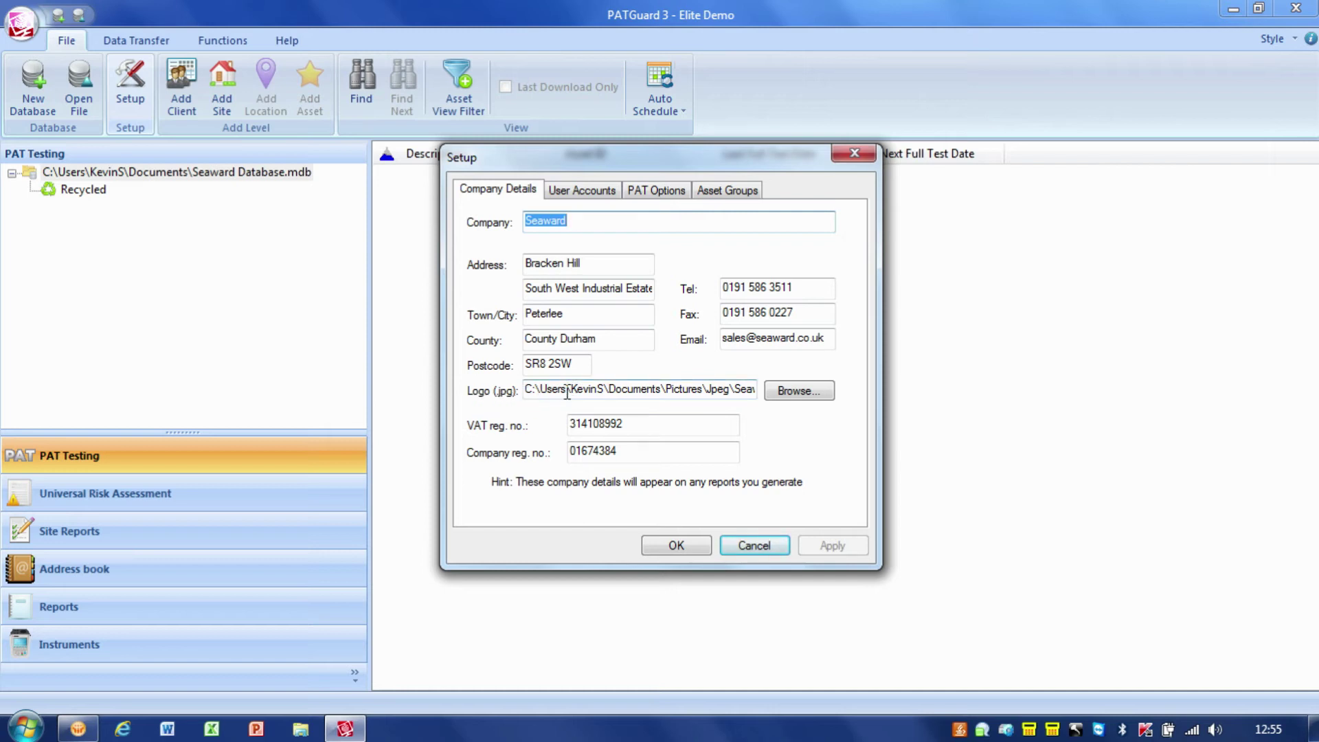
left_click(814, 394)
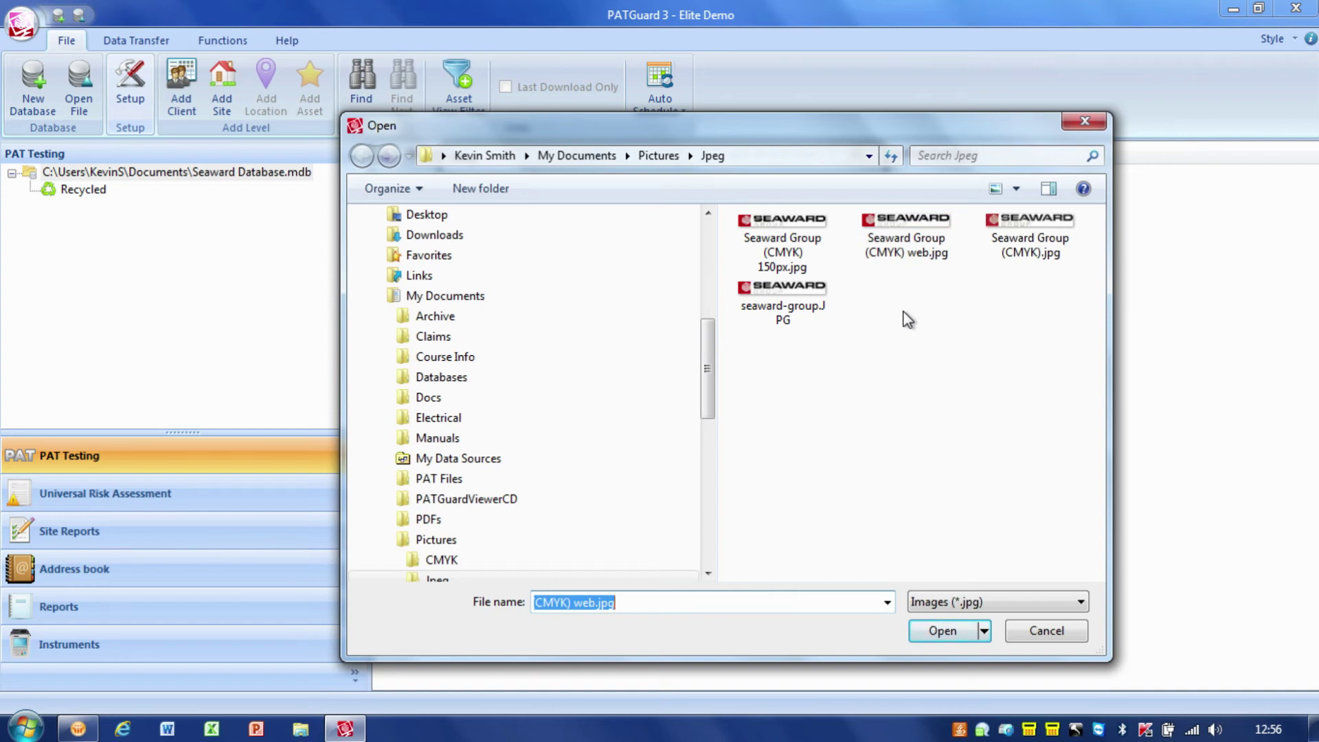
left_click(776, 299)
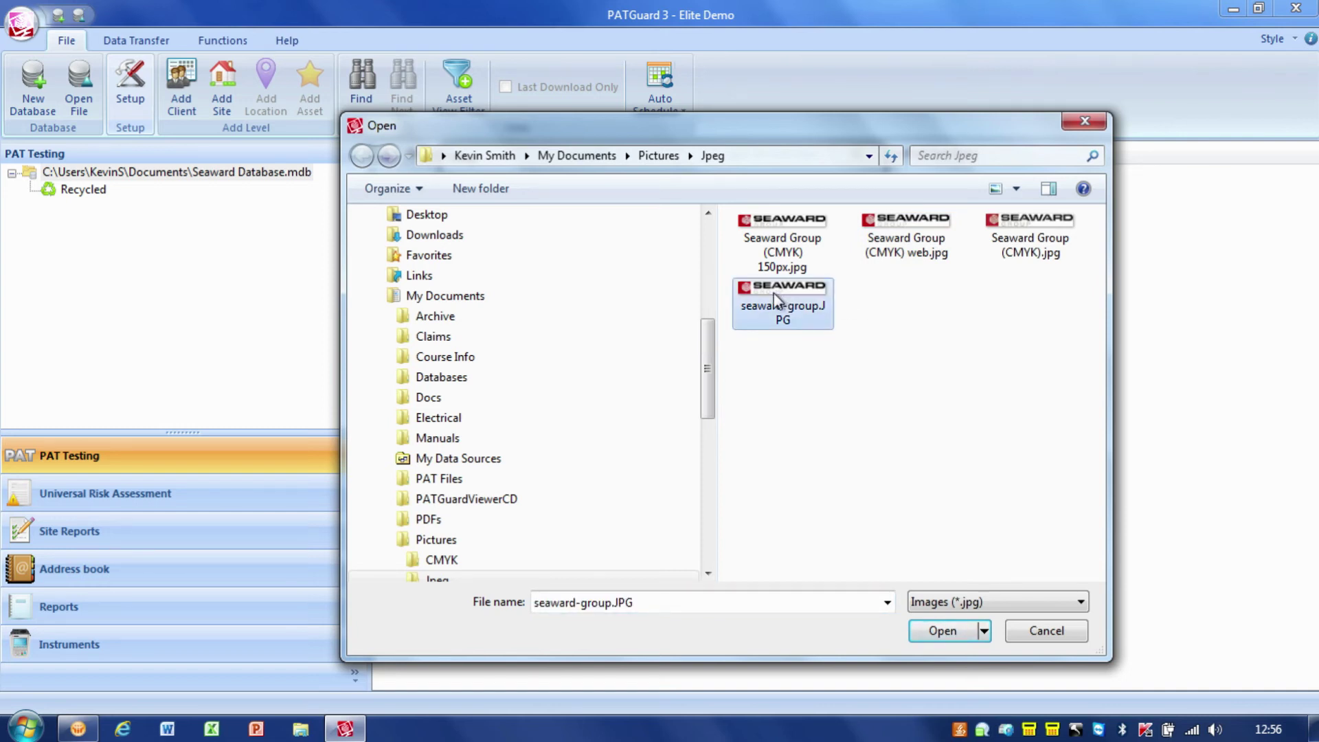
left_click(900, 240)
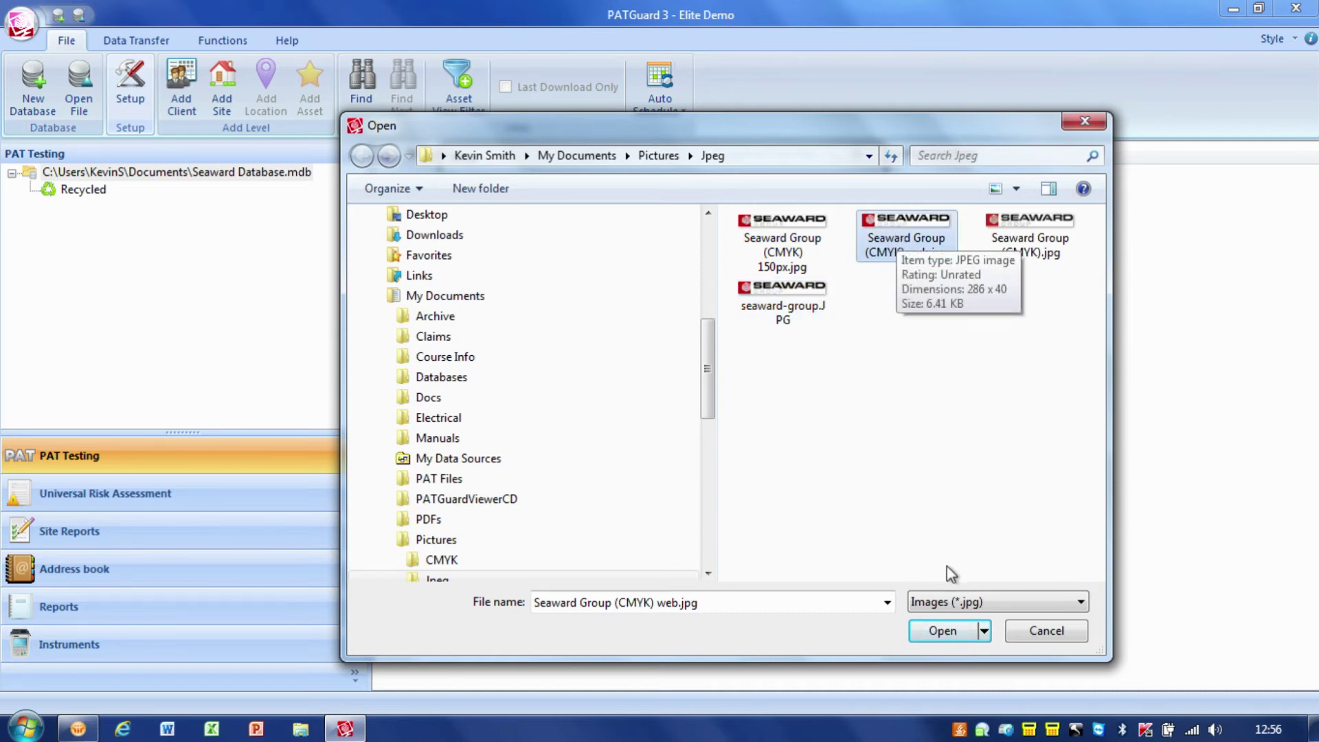
left_click(941, 631)
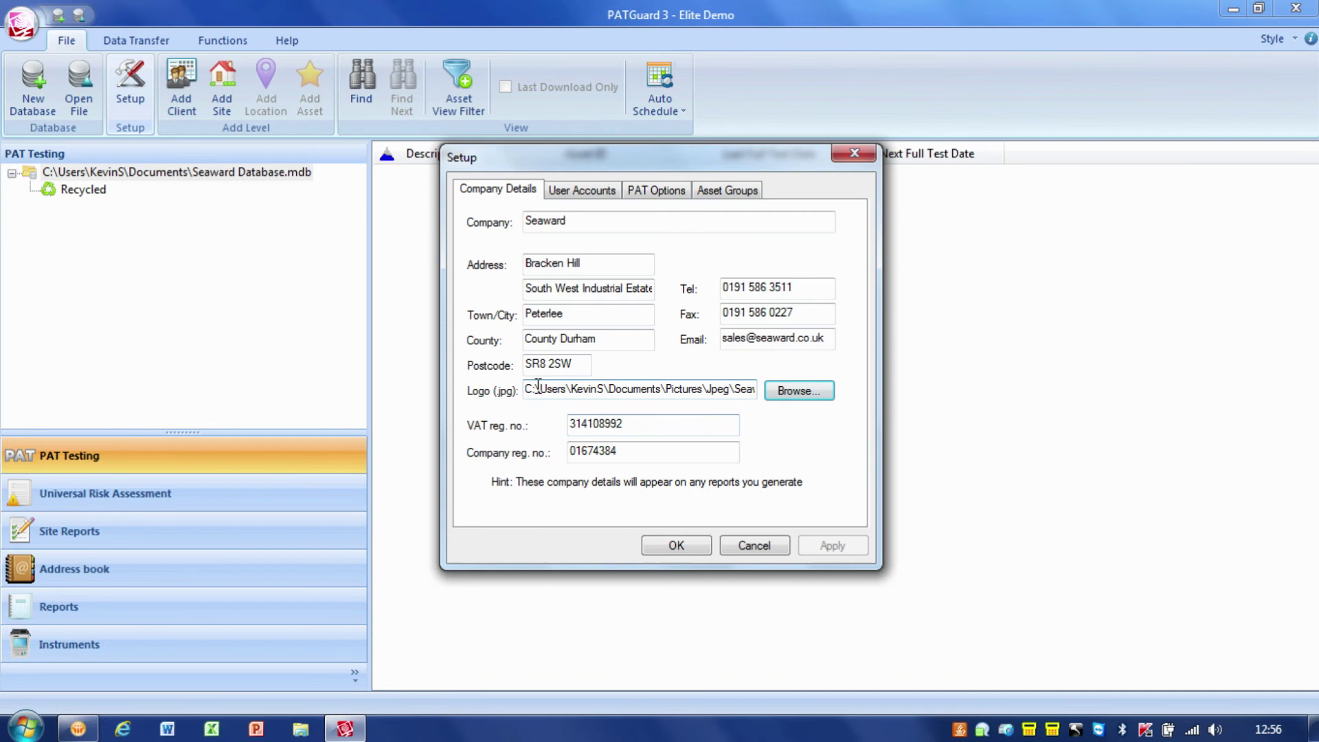
left_click(726, 389)
Add user account Kevin with View, Add, Edit, Delete, Setup permissions
left_click(584, 194)
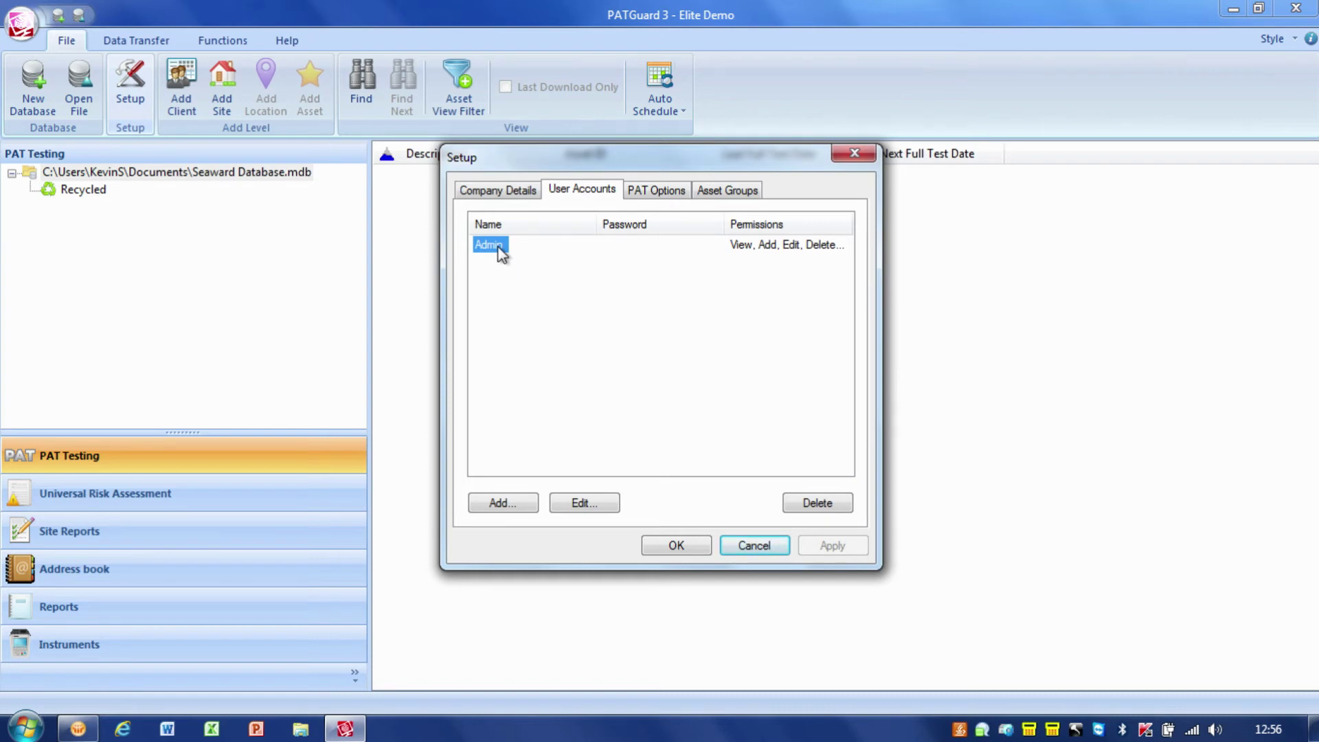
left_click(504, 510)
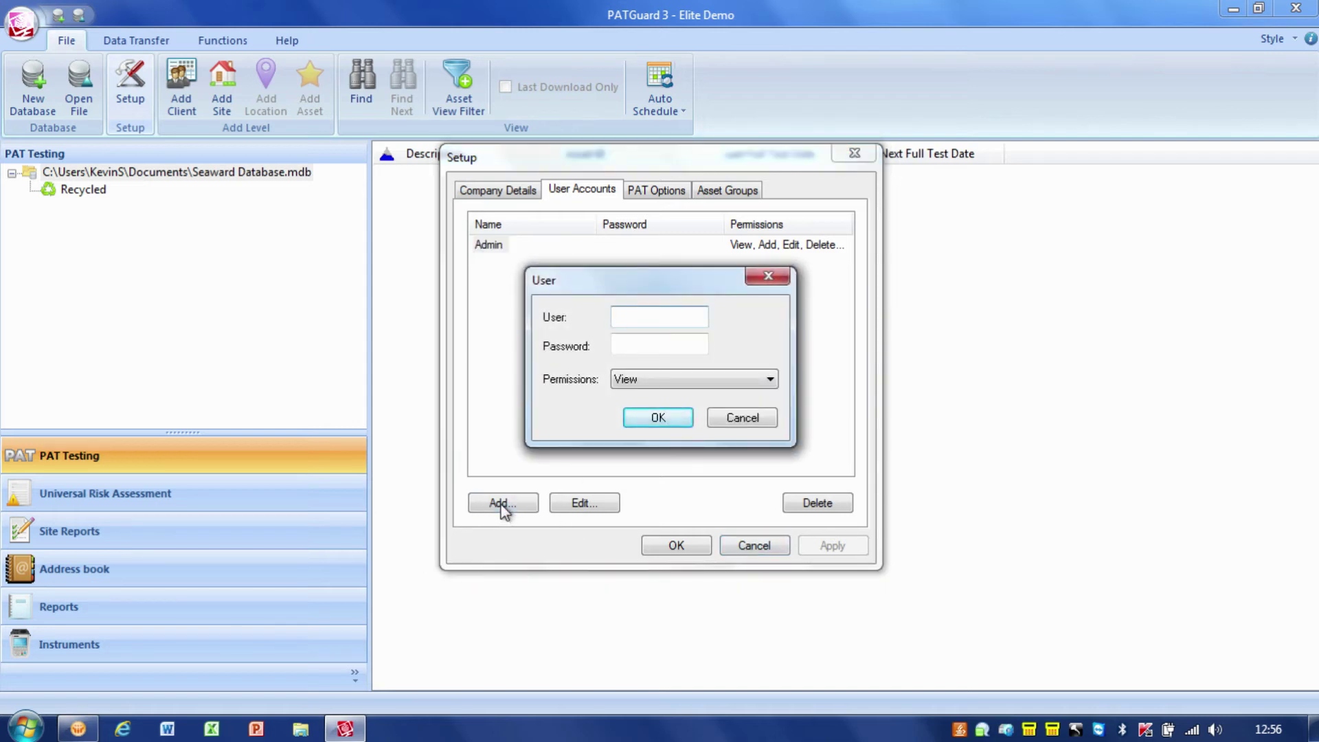
type("Kevi")
type("n")
left_click(771, 379)
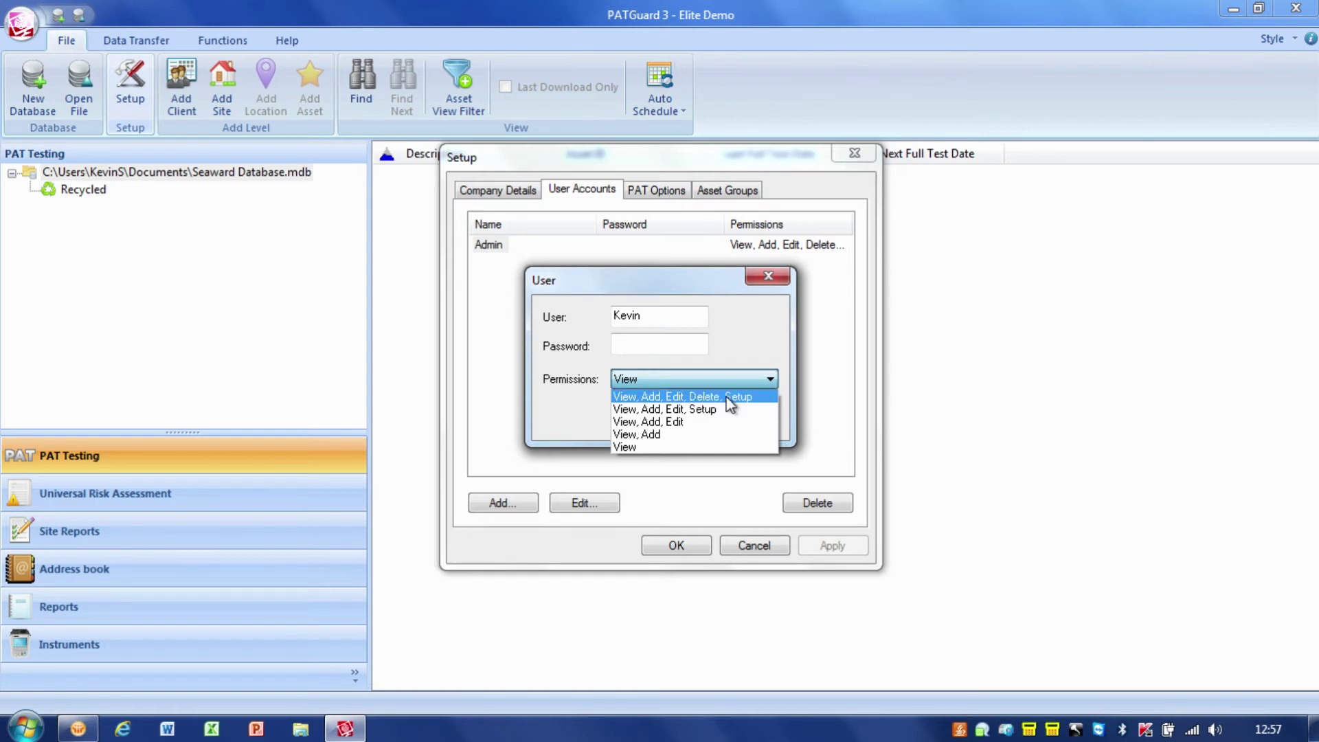
left_click(728, 399)
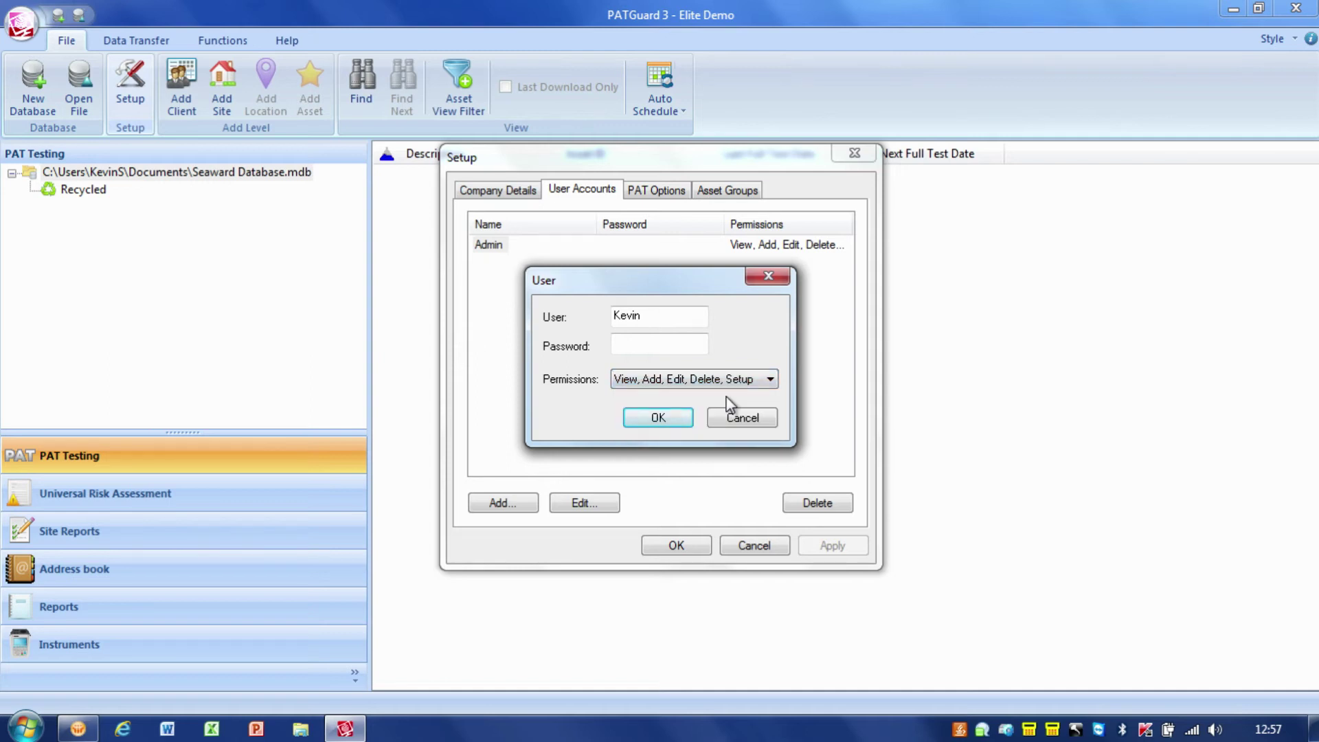
left_click(663, 416)
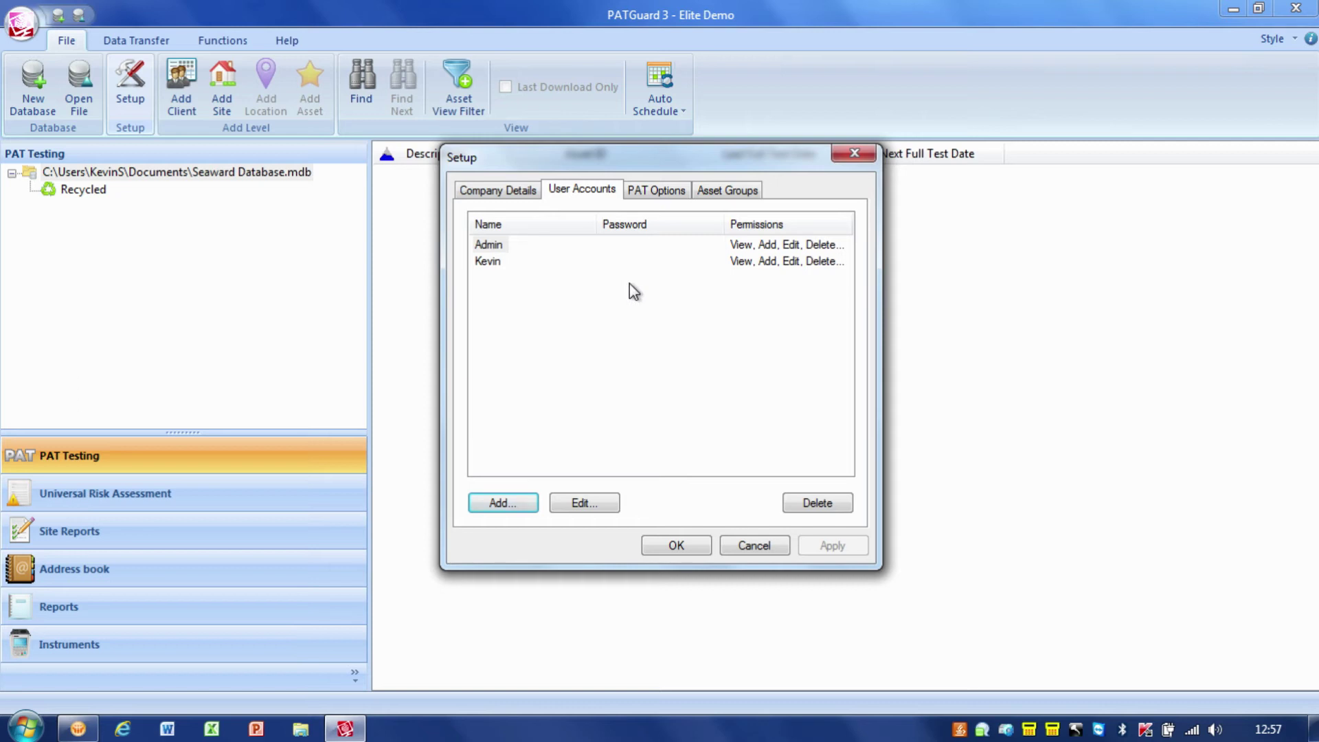
left_click(487, 262)
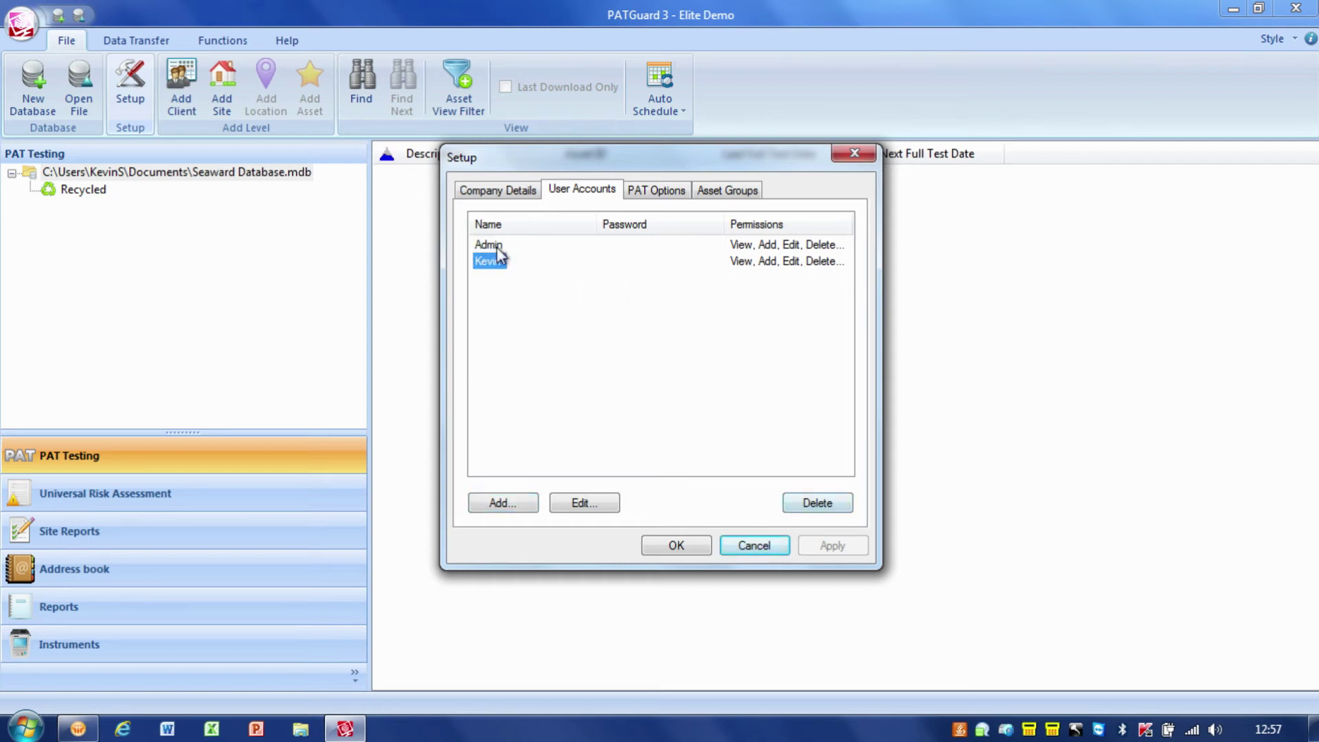
left_click(497, 249)
In PAT Options, try Make and Model on tester text lines 2 and 3
left_click(663, 196)
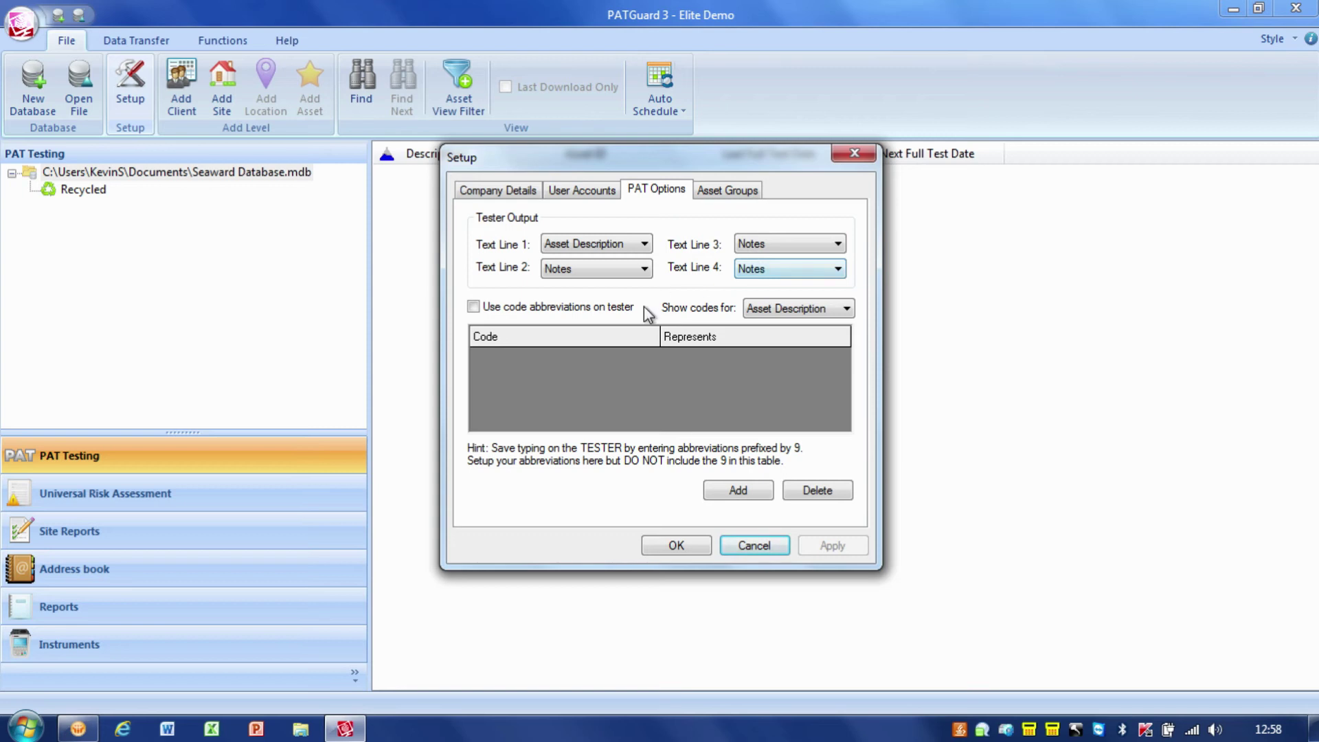
left_click(645, 271)
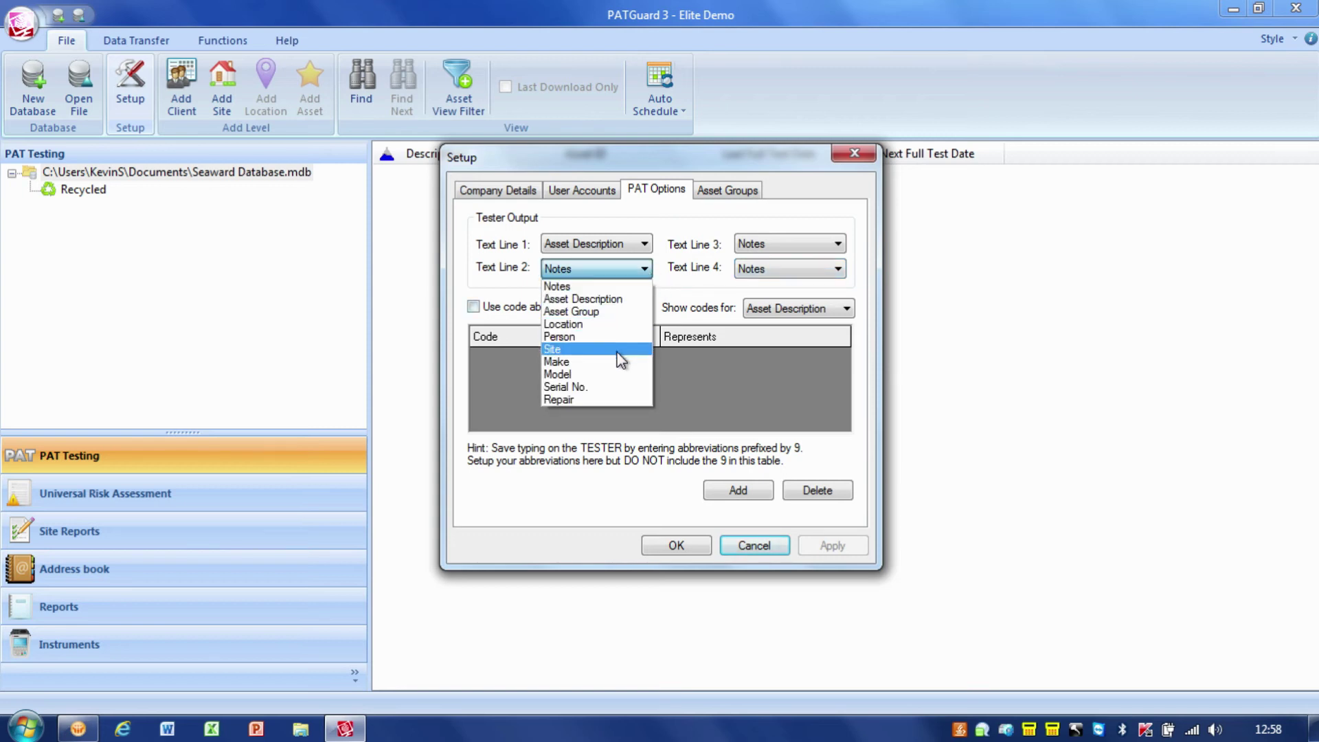
left_click(614, 363)
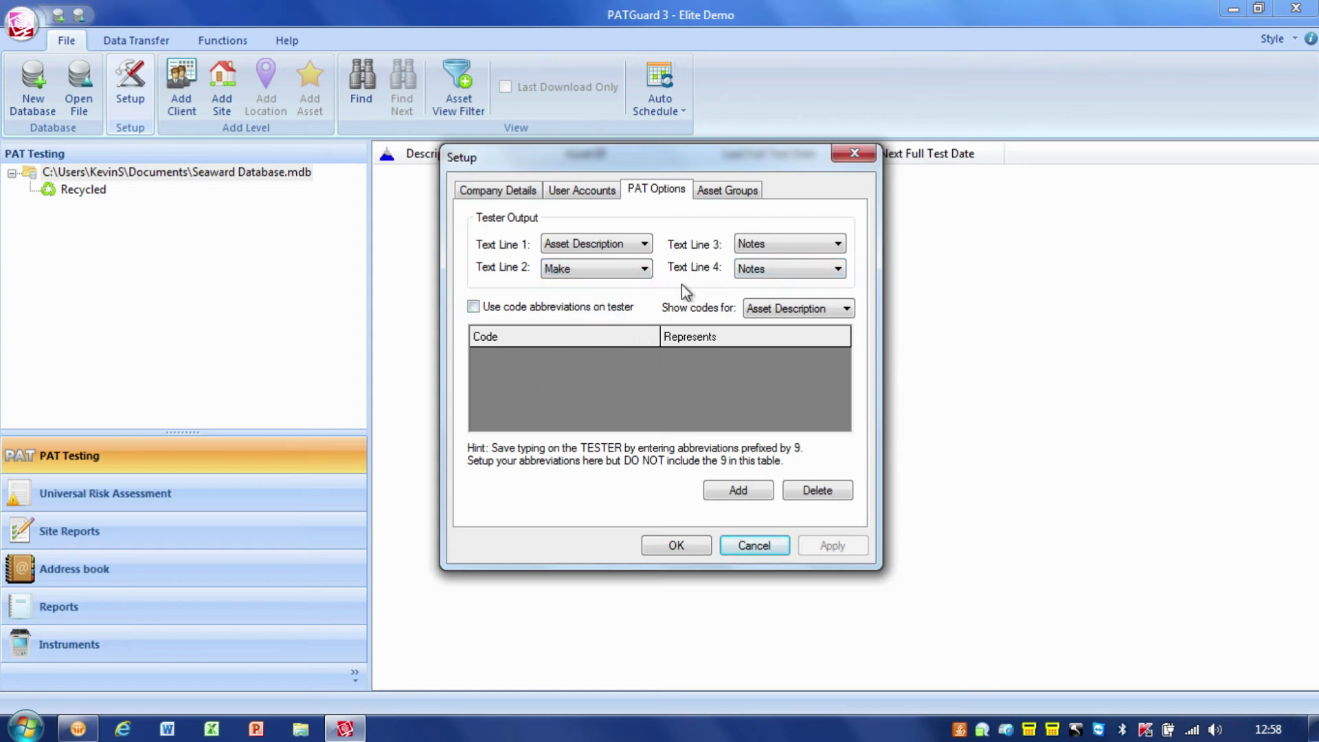
left_click(781, 241)
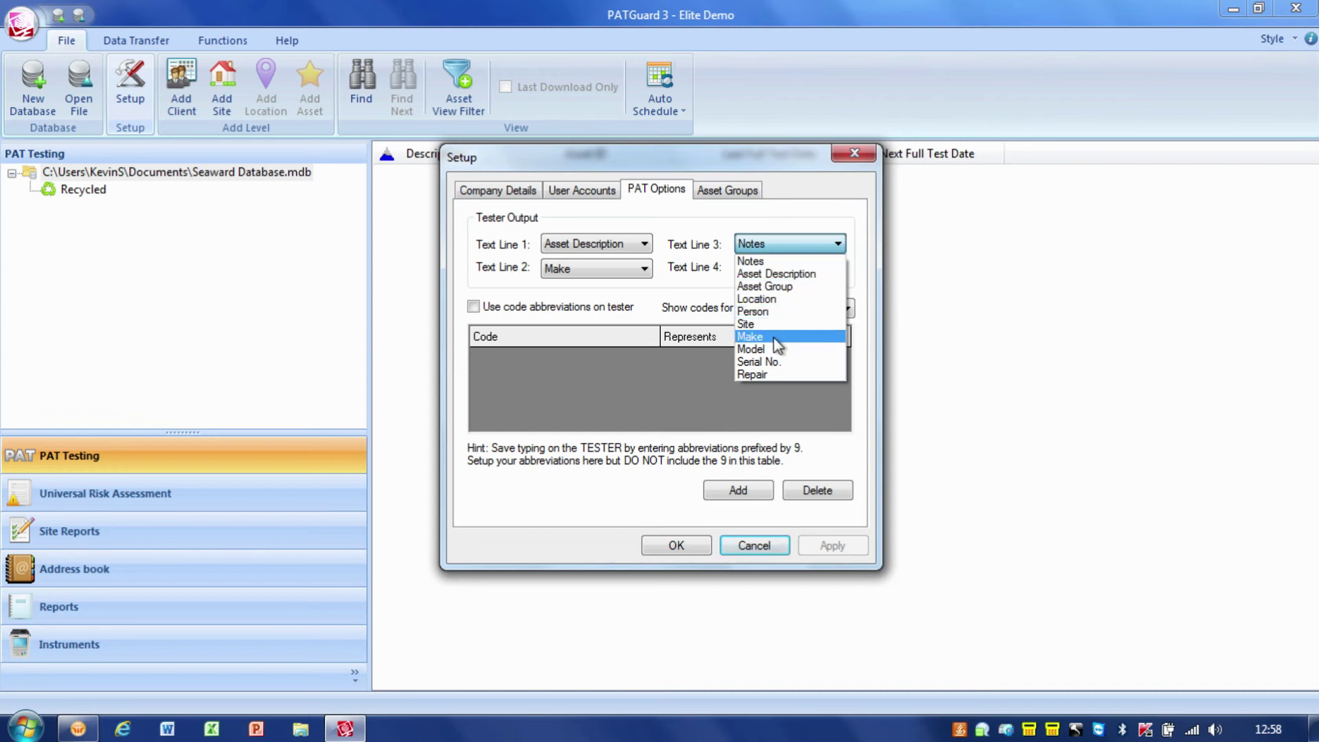
left_click(789, 350)
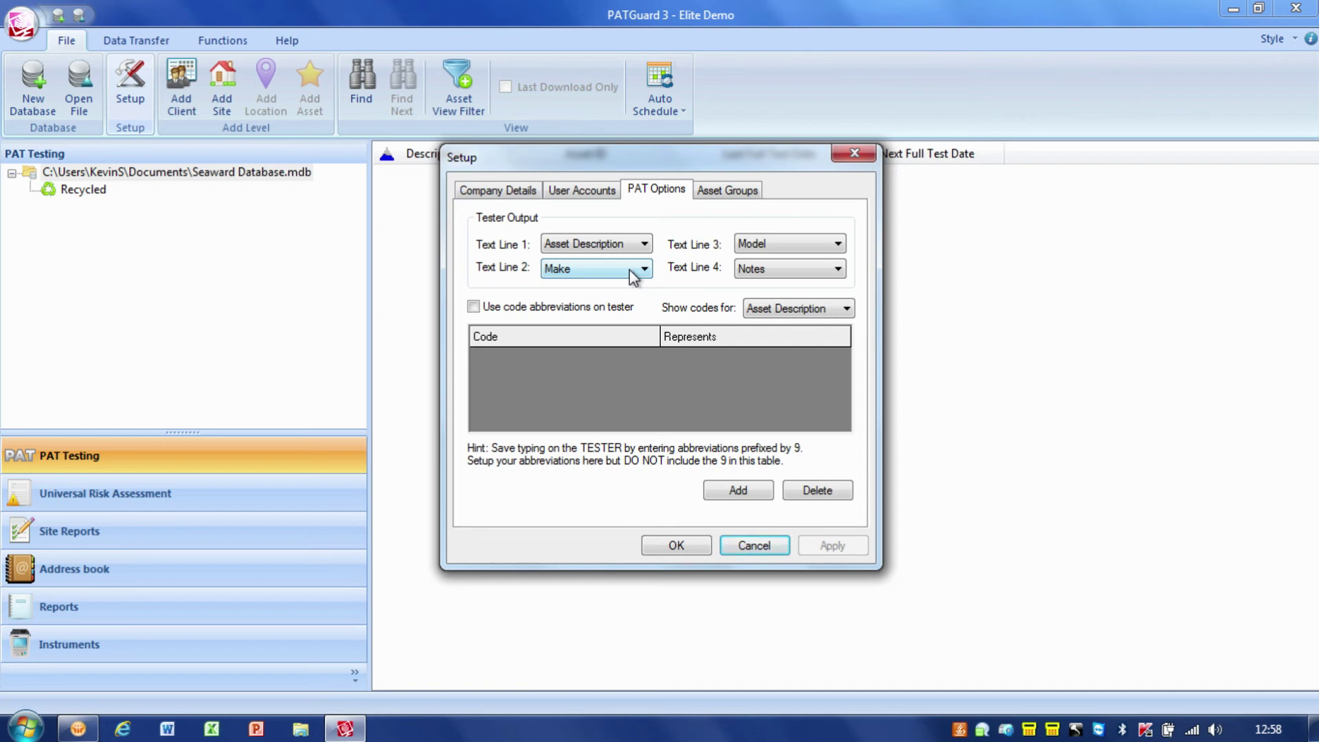
left_click(632, 270)
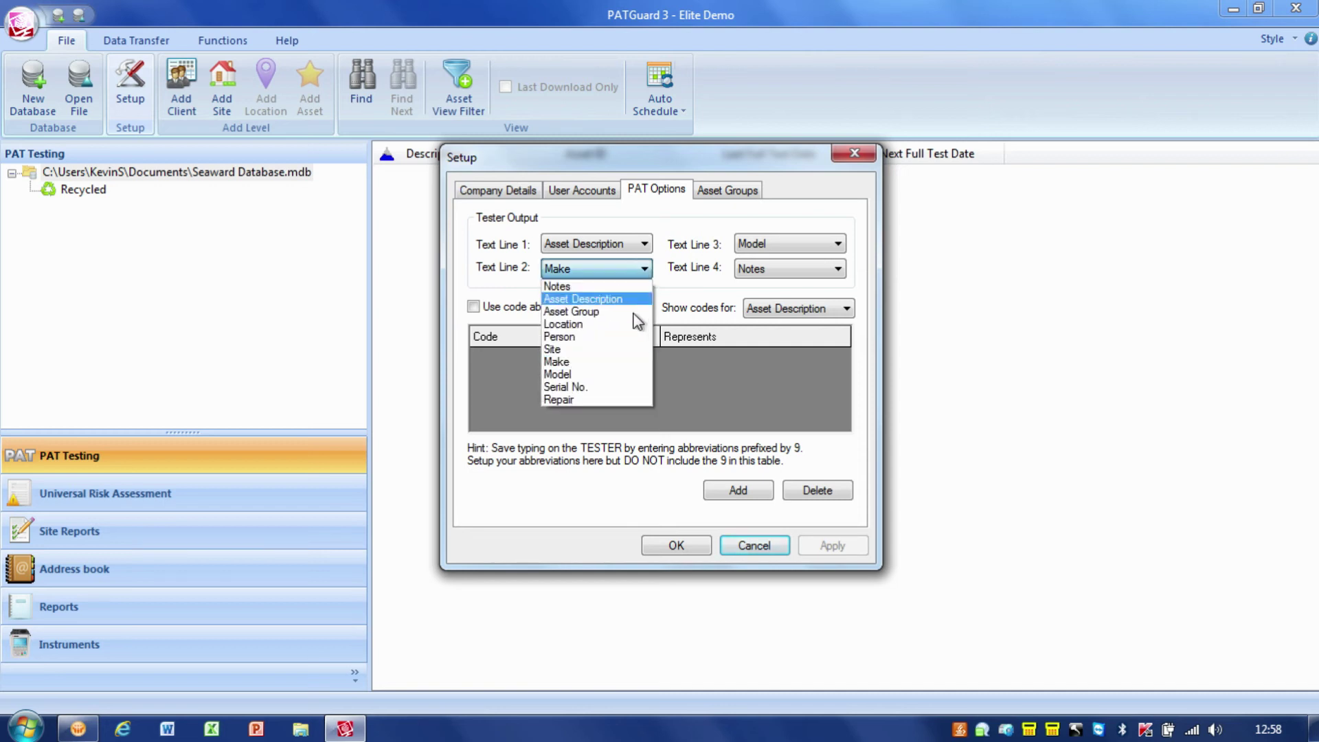
left_click(607, 376)
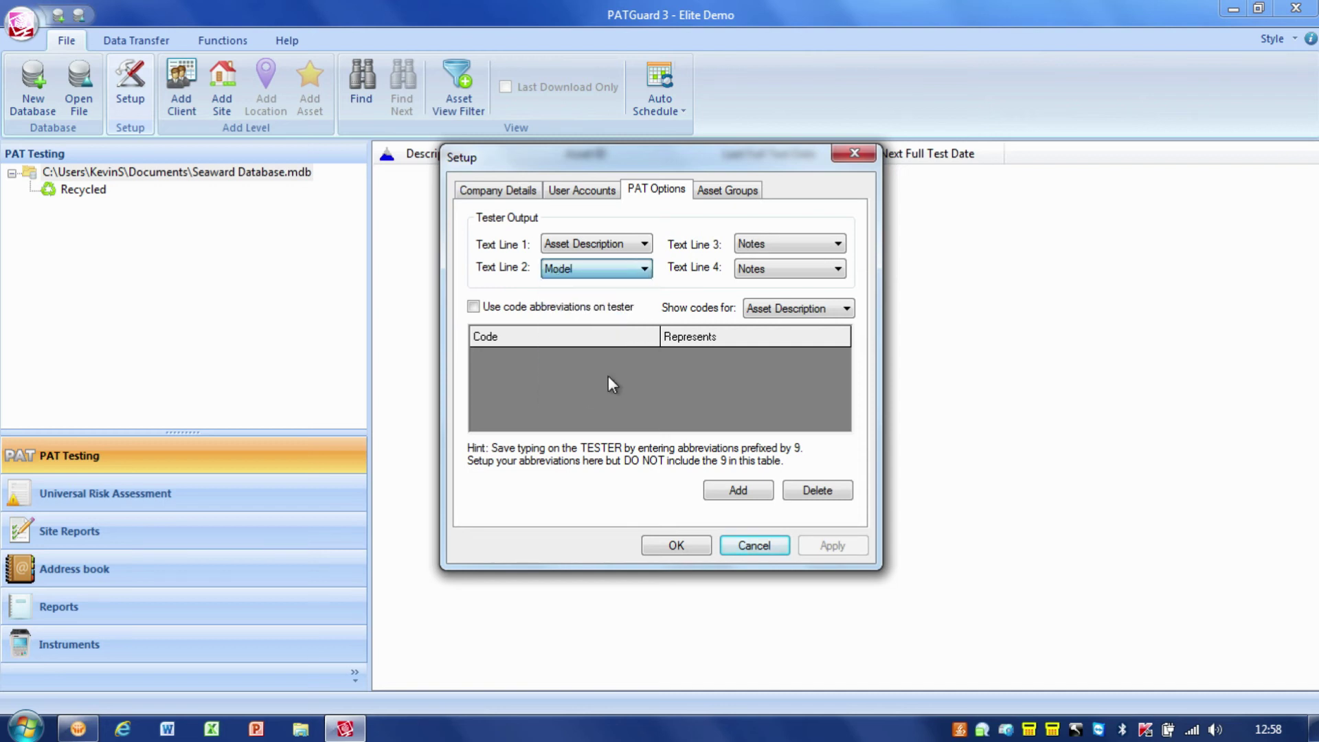
left_click(788, 244)
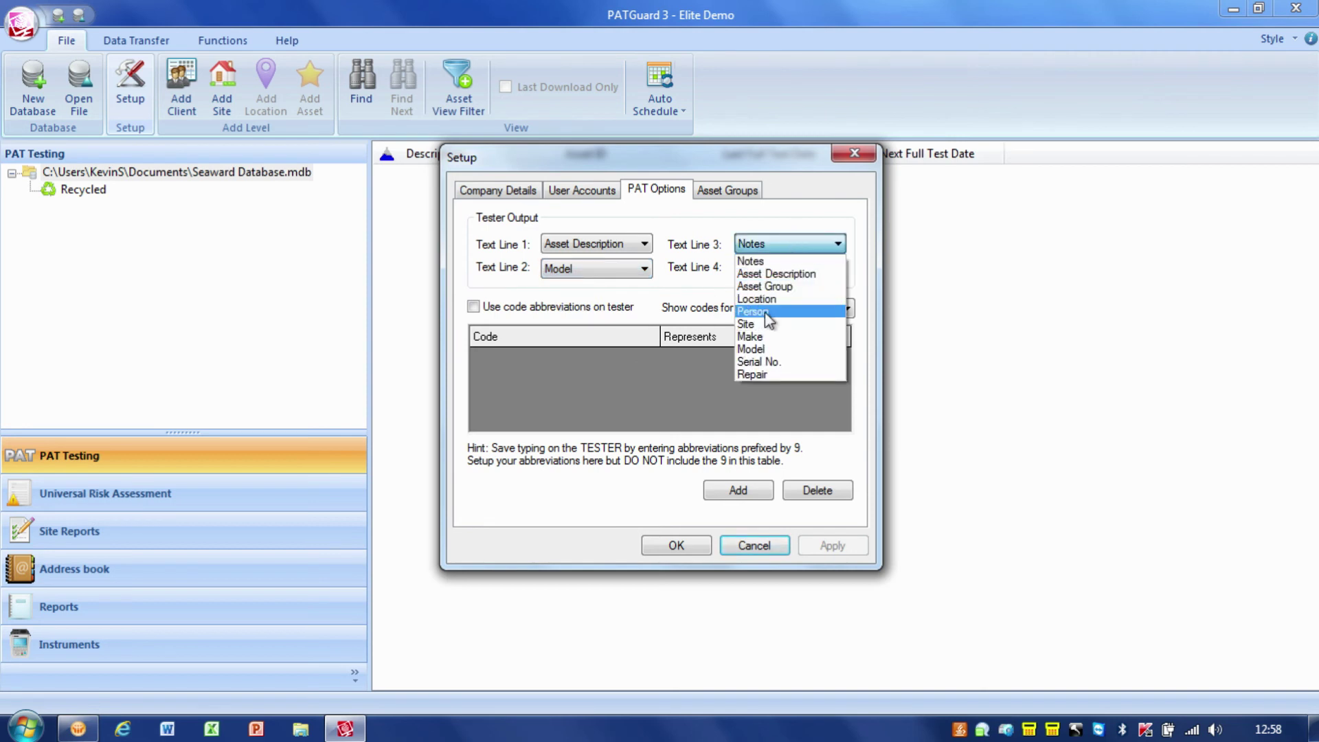
left_click(757, 334)
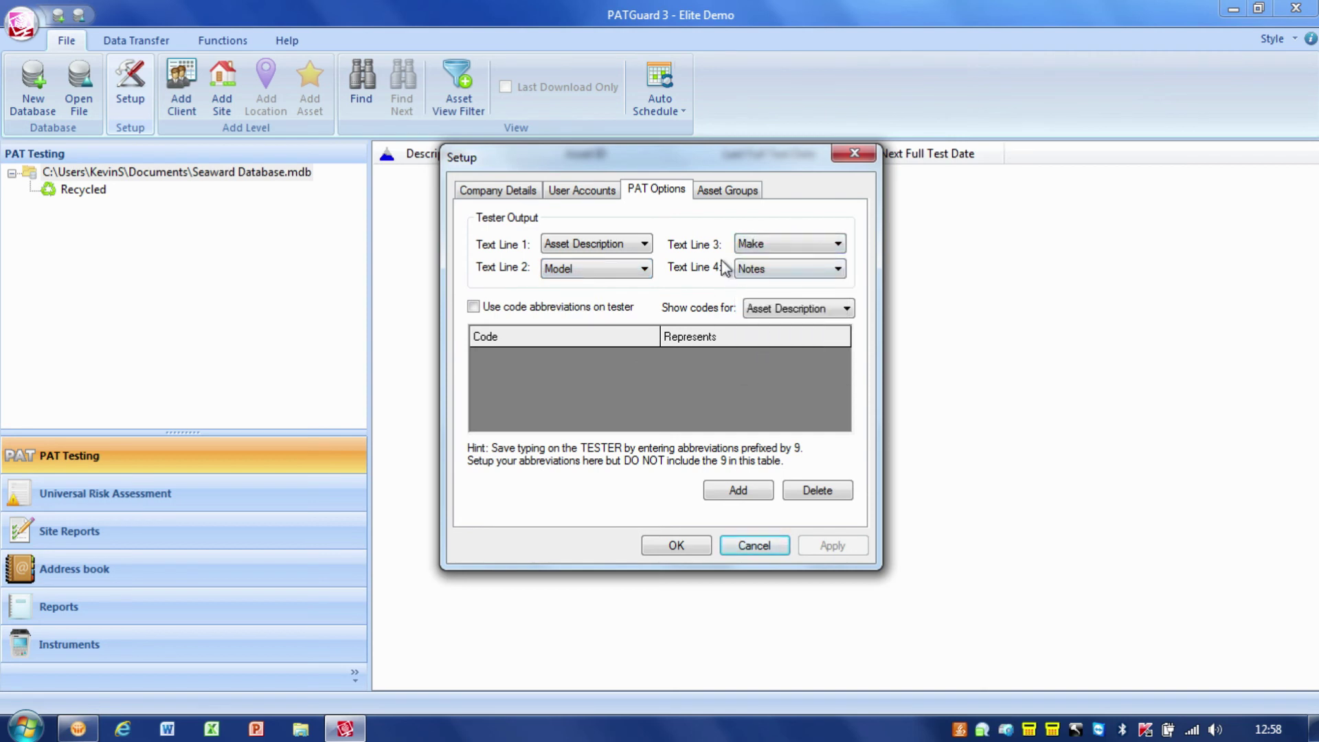
Set tester text lines 2 and 3 to Notes
left_click(650, 274)
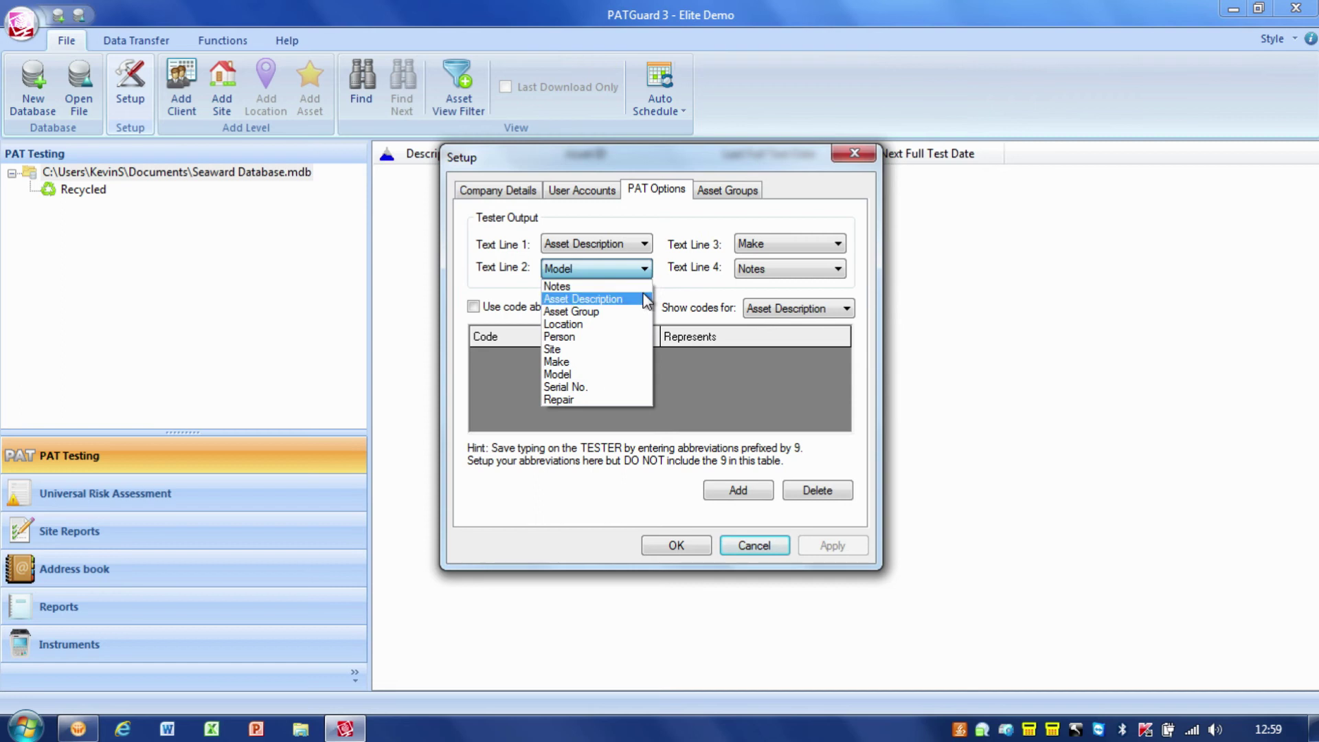
left_click(642, 285)
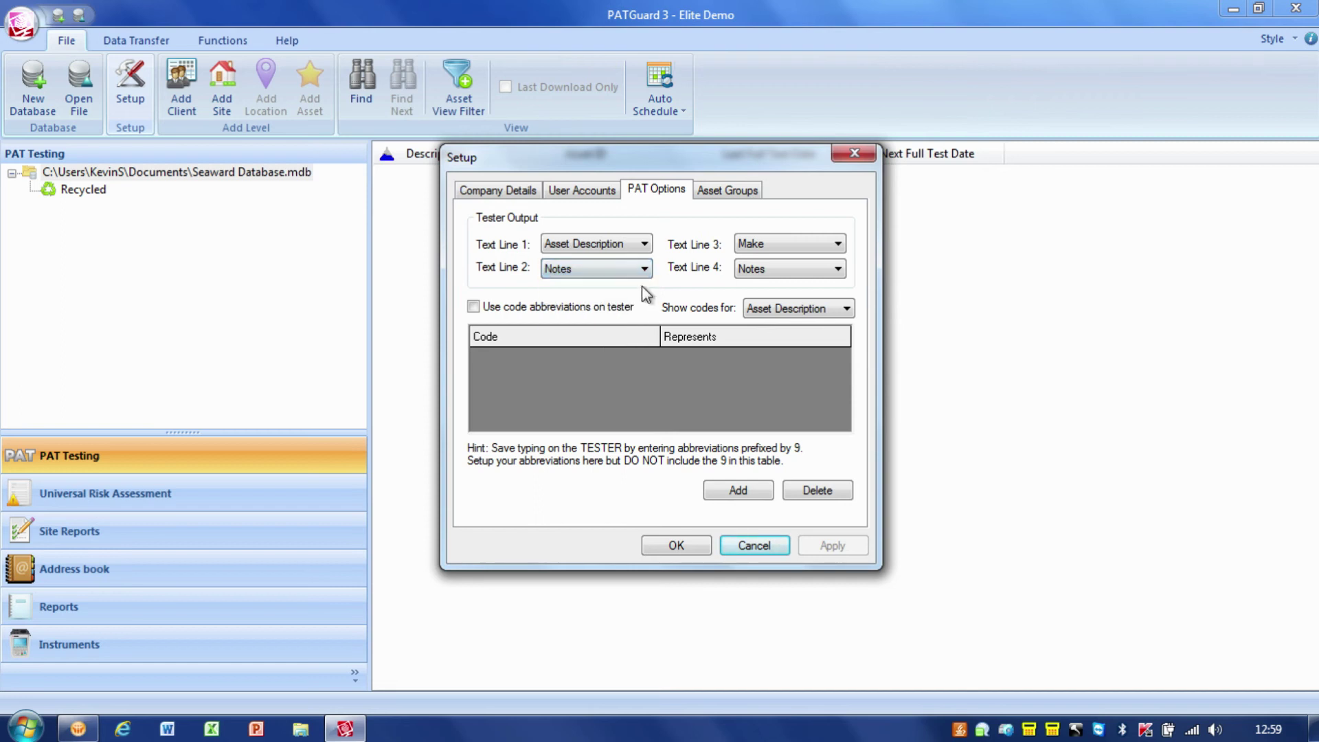
left_click(838, 244)
left_click(803, 261)
Enable tester code abbreviations and add TOA for toaster and KET for Kettle
left_click(474, 307)
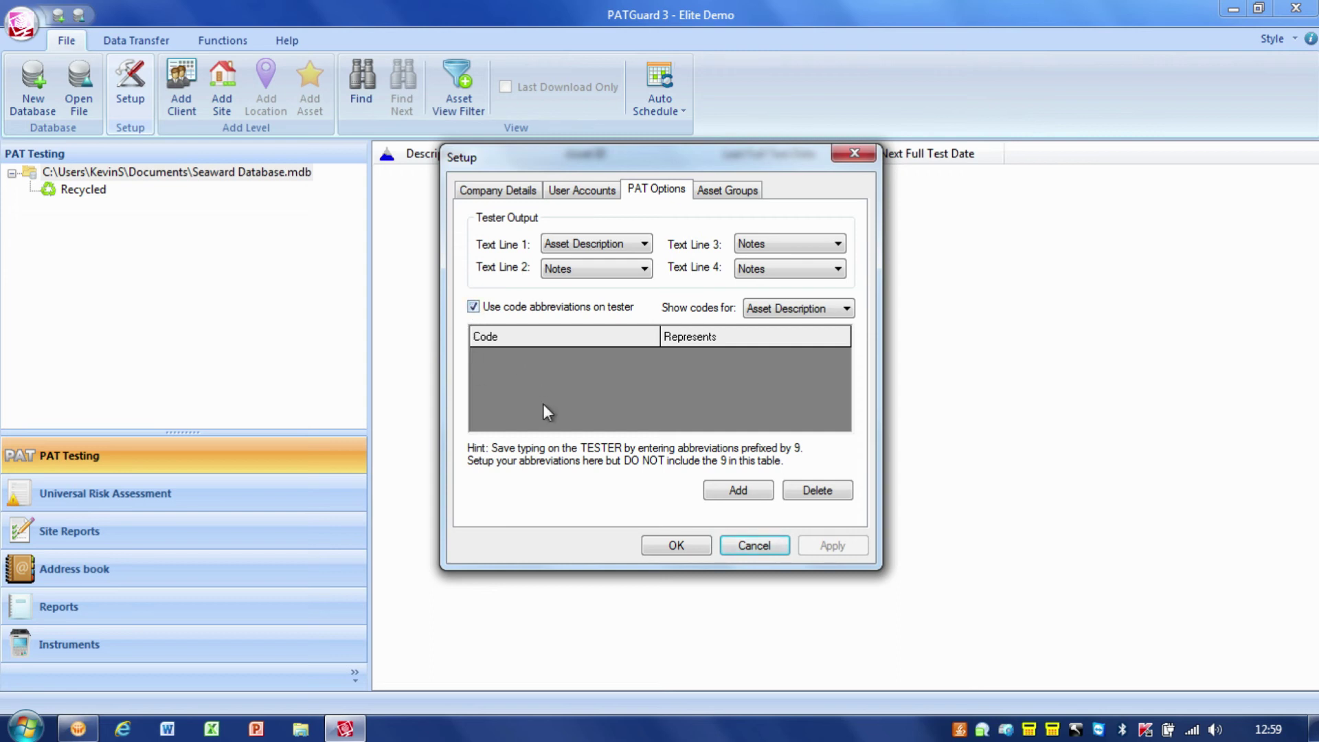
left_click(713, 490)
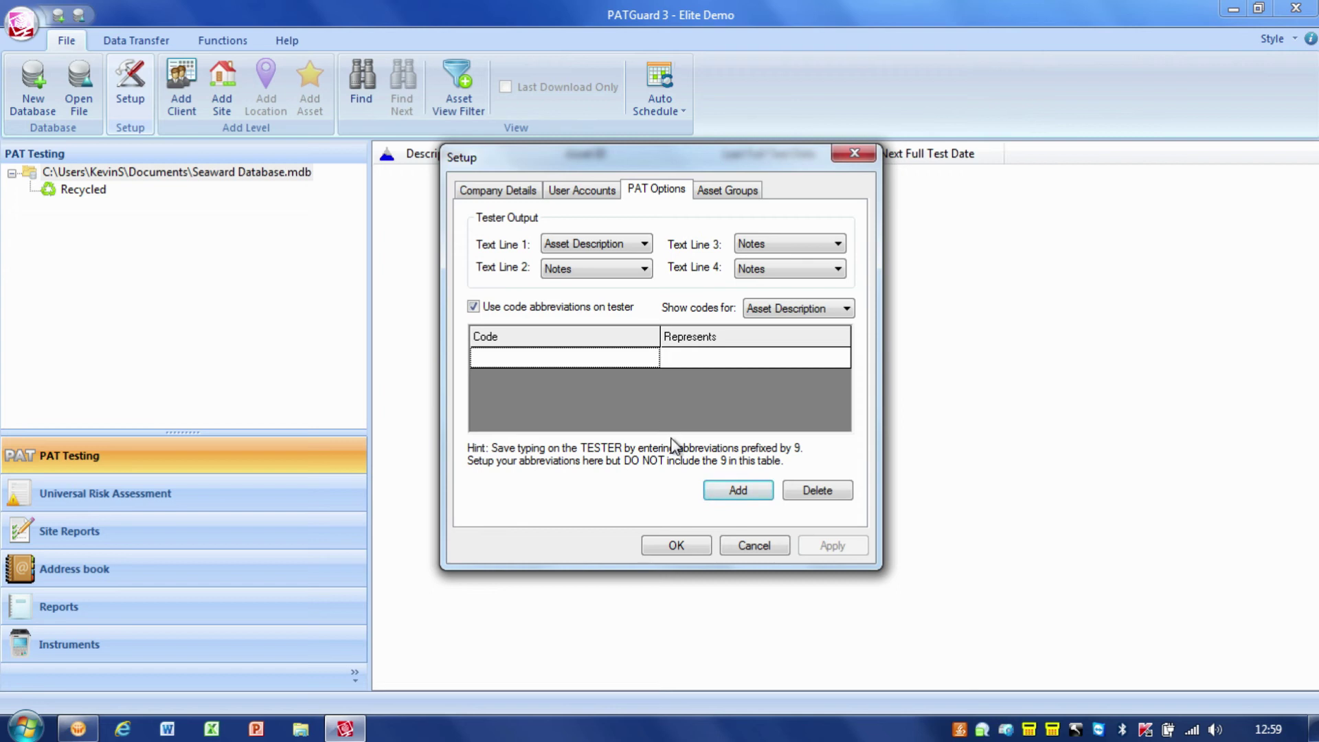
type("TOA")
left_click(783, 359)
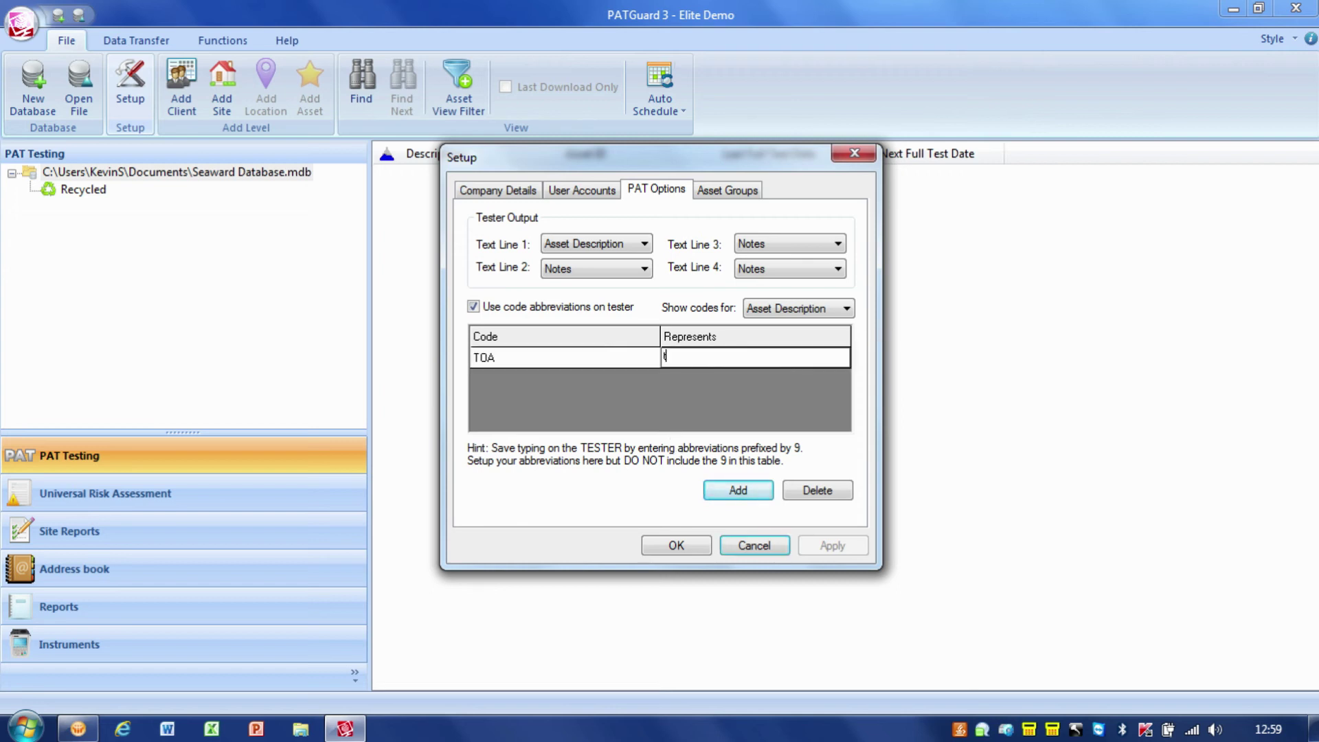
type("oas")
type("ter")
left_click(738, 490)
type("K")
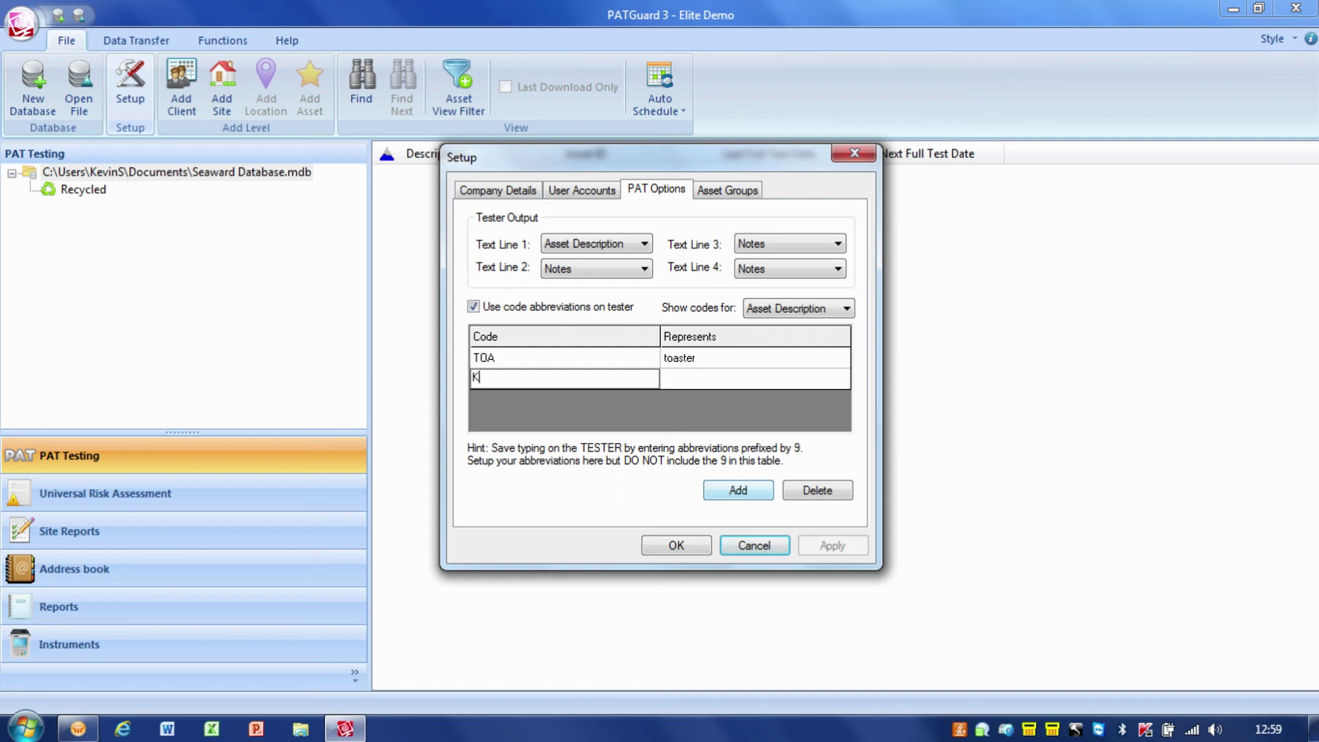
type("ET")
left_click(720, 378)
type("Kett")
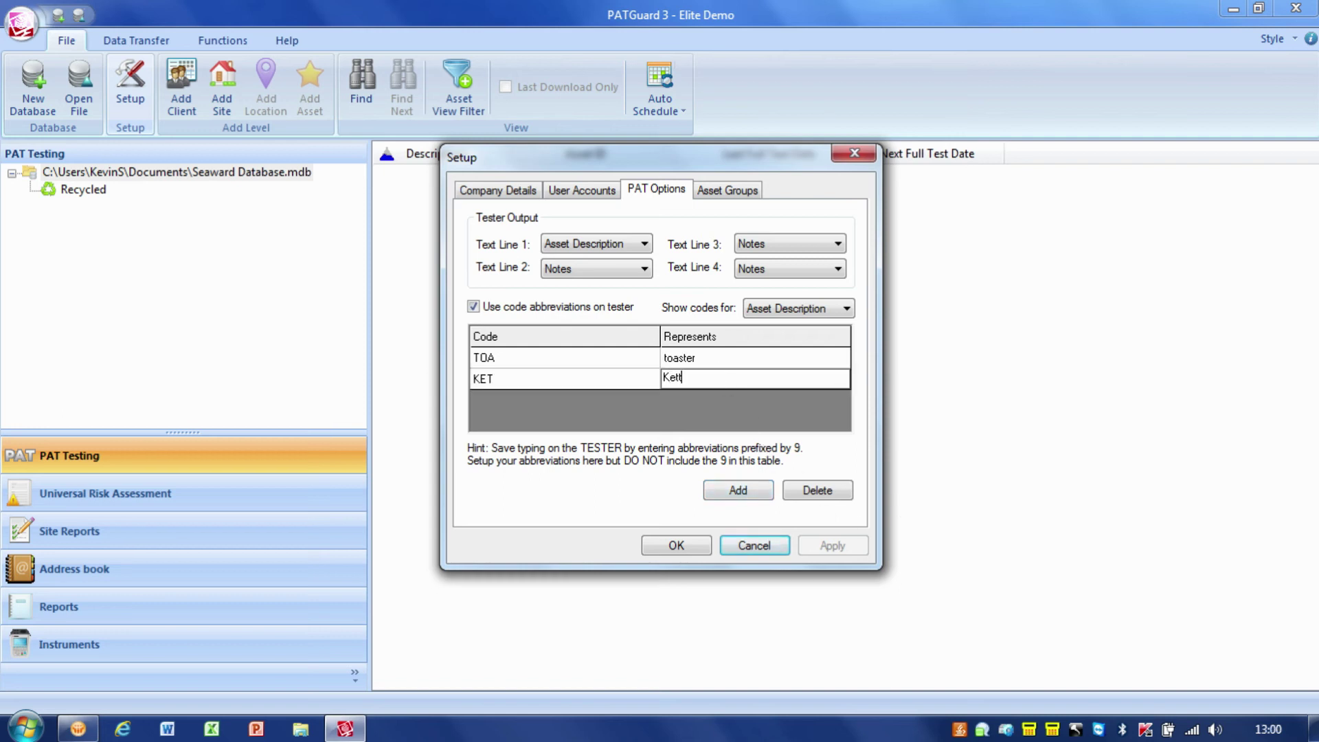
type("le")
Show the asset groups for the Offices and Shops premises type on the Asset Groups tab
left_click(722, 195)
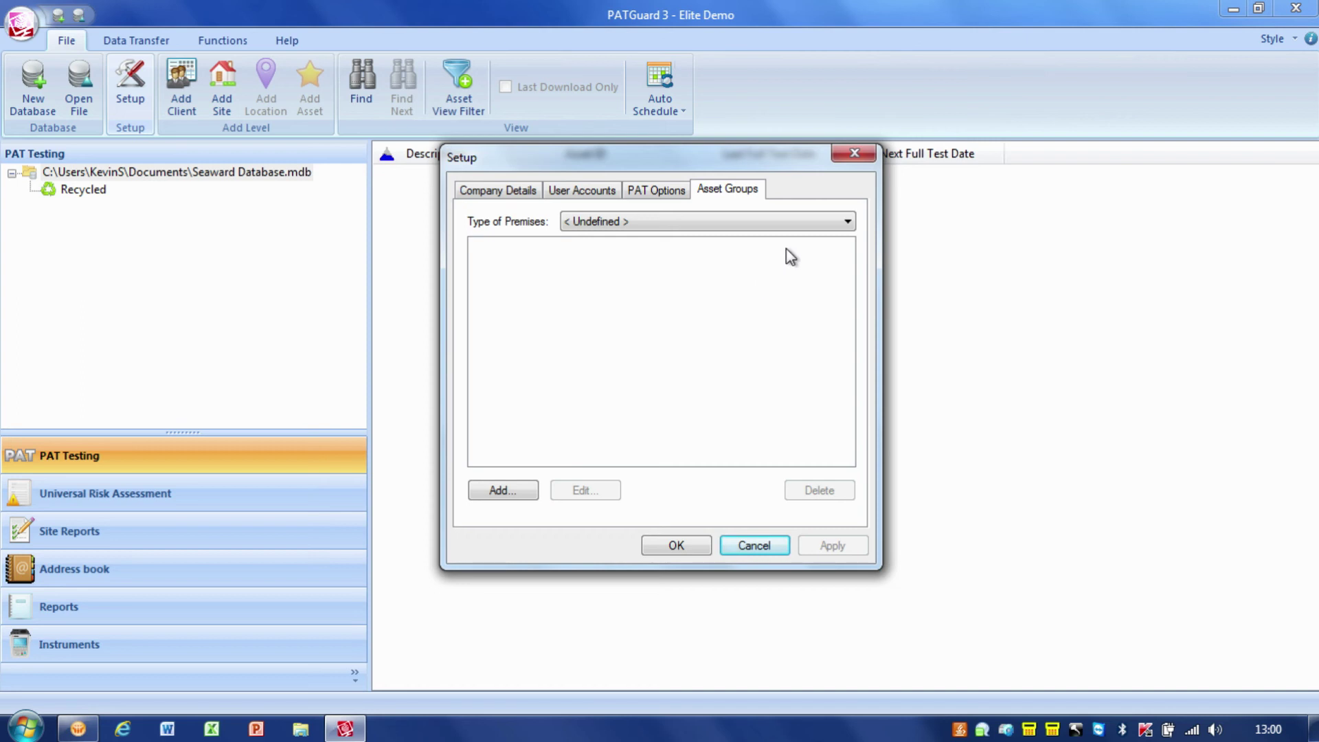
left_click(849, 222)
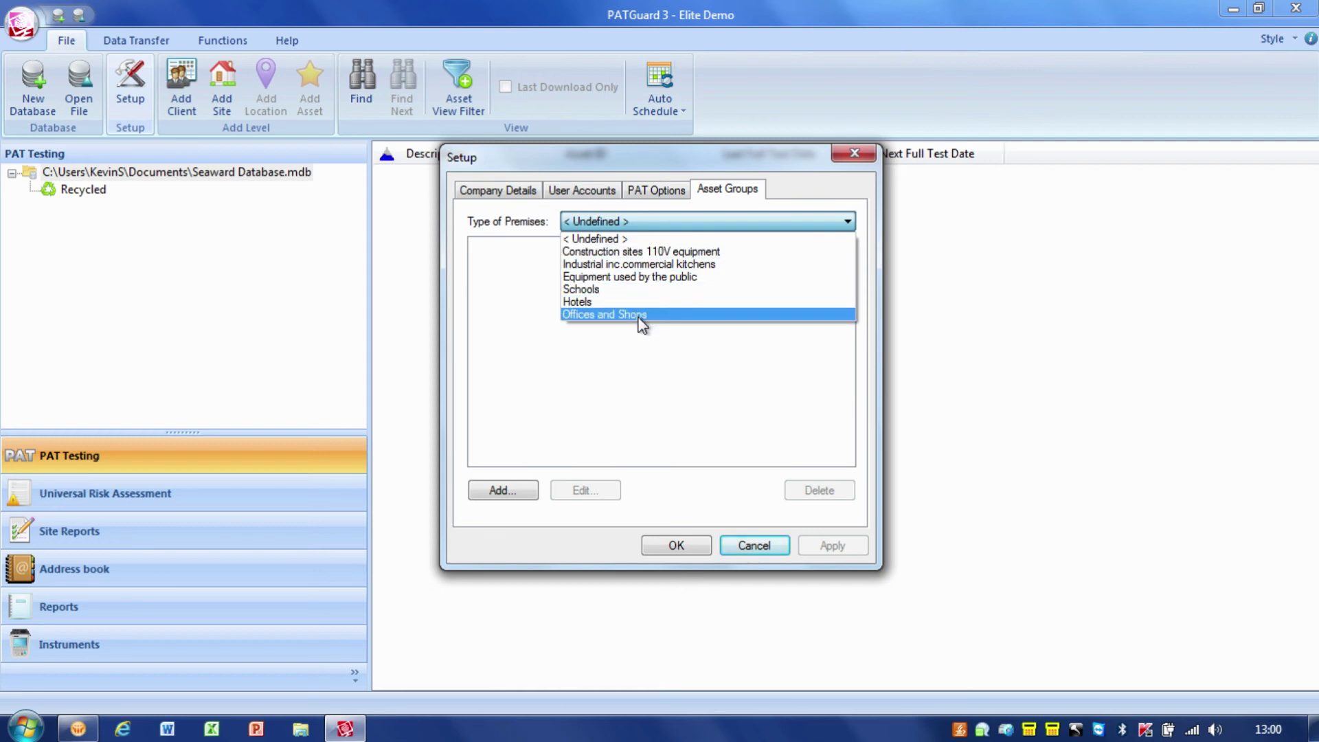
left_click(603, 315)
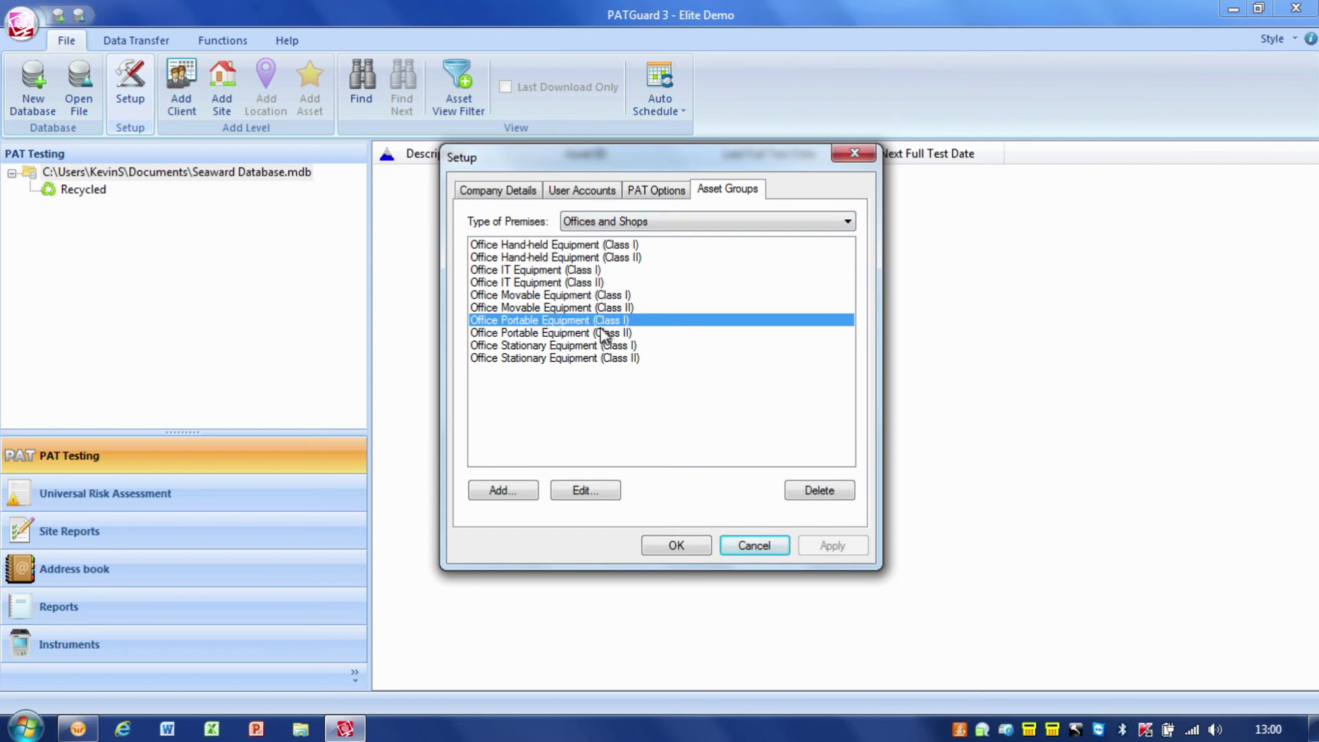
Change Office IT Equipment (Class I) periods from 48/24 to 36-month test and 18-month visual
left_click(546, 270)
double_click(545, 272)
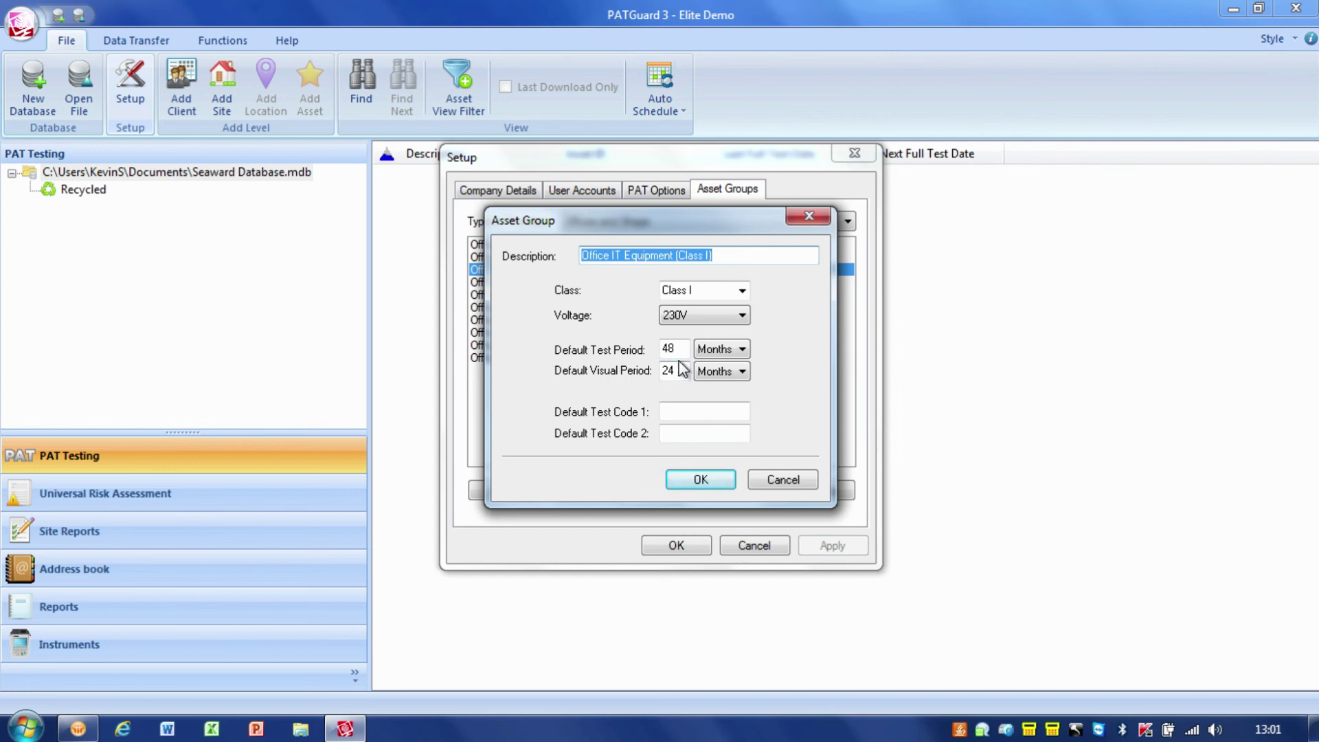
left_click(685, 348)
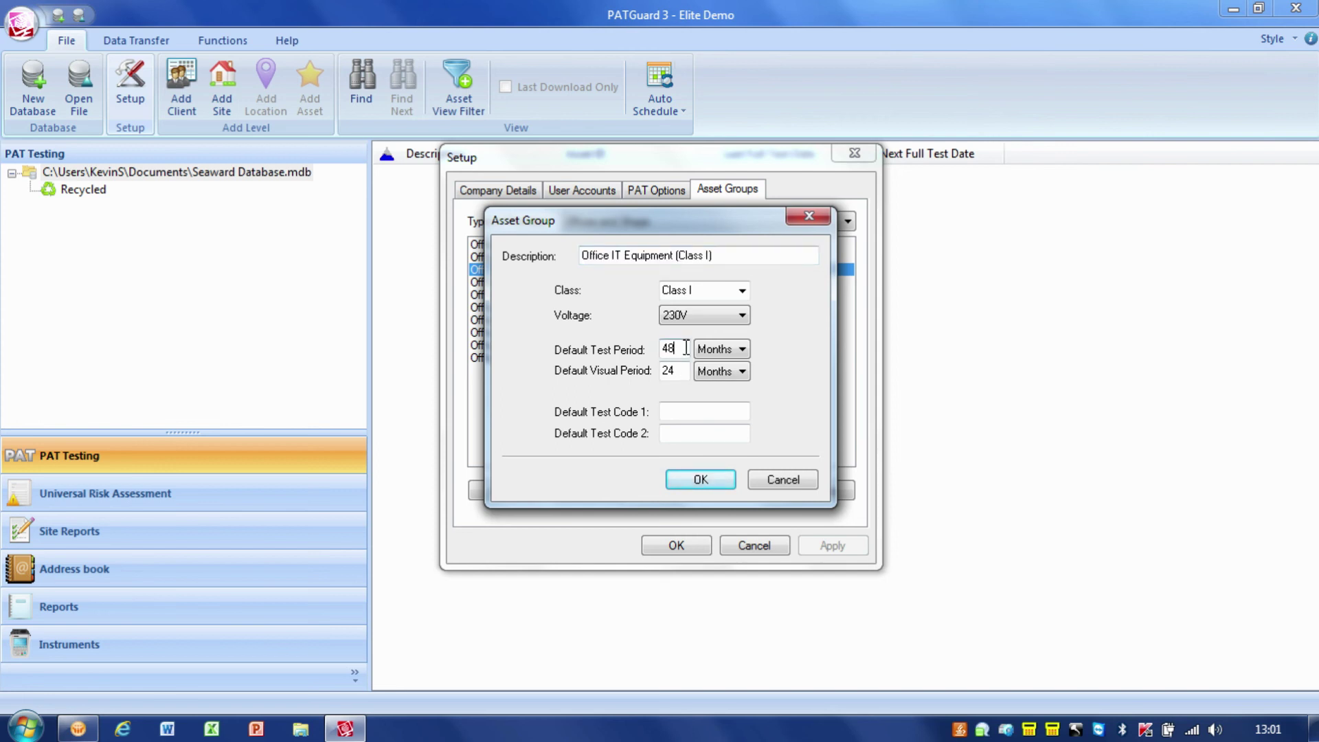
key("BackSpace")
key("BackSpace")
type("3")
type("6")
left_click(676, 371)
key("BackSpace")
key("BackSpace")
type("18")
left_click(701, 477)
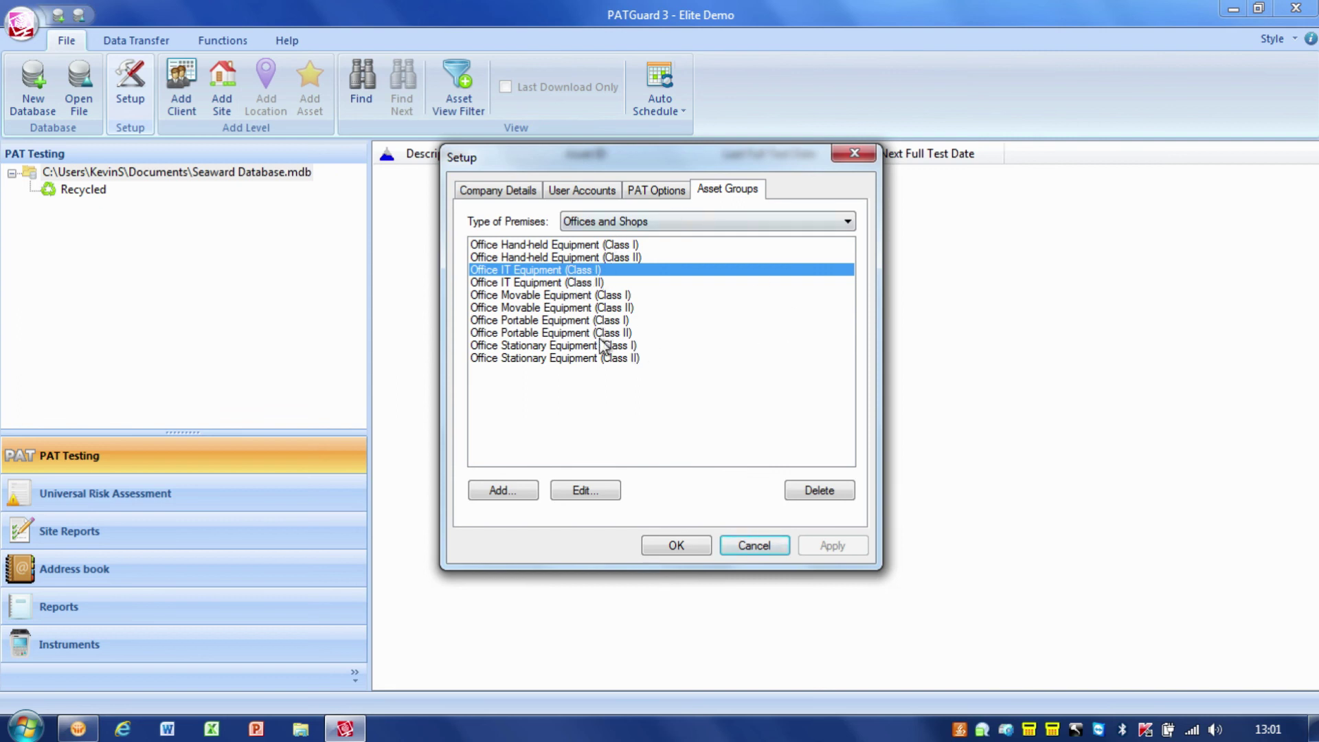
Select the Office Stationary, Portable and Movable Equipment groups in turn
left_click(599, 346)
left_click_drag(599, 345, 601, 320)
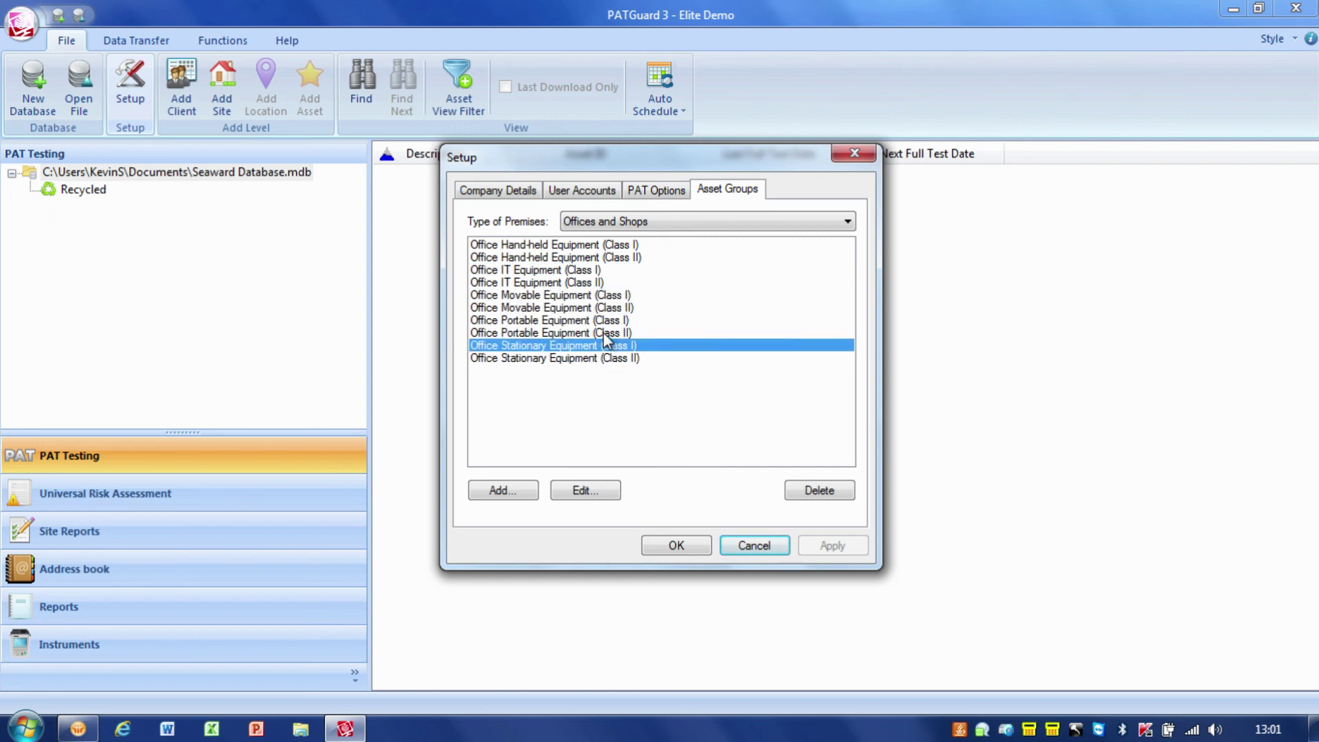
left_click(602, 309)
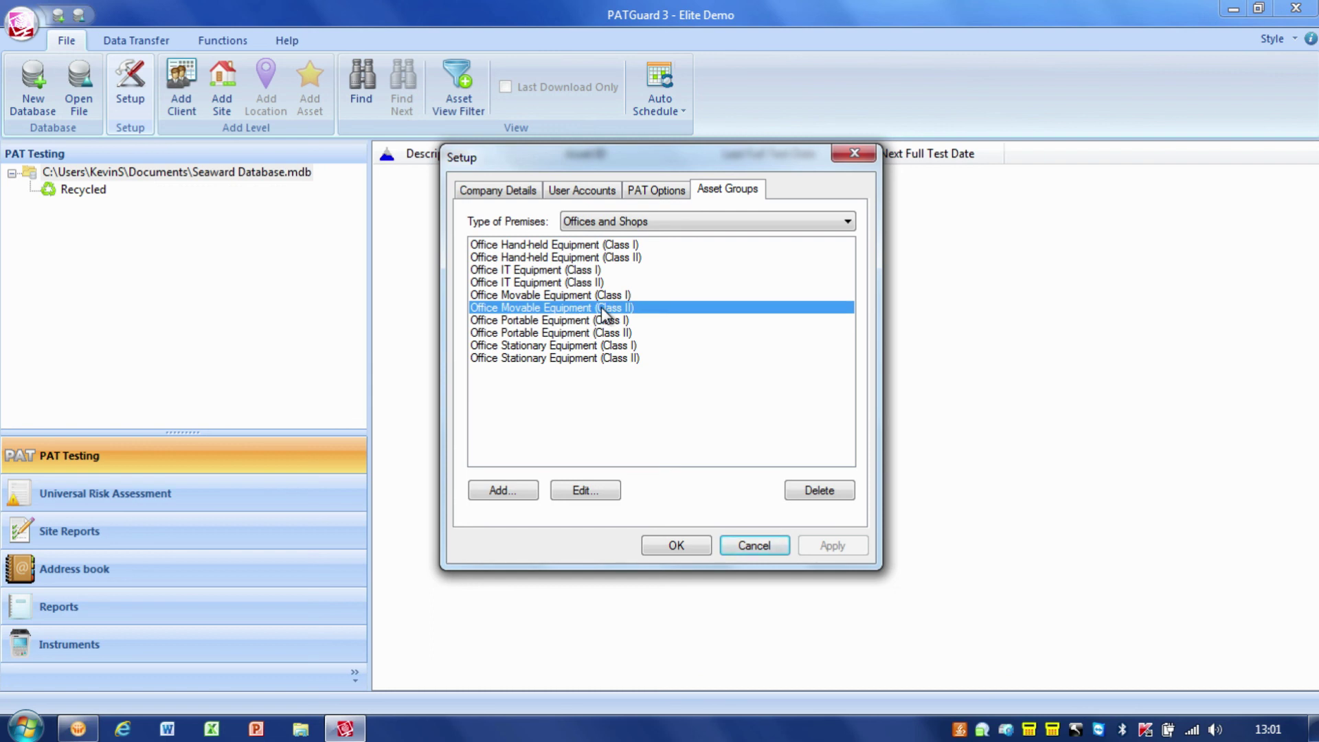
Set the Type of Premises to < Undefined >, leaving an empty group list
left_click(846, 222)
left_click(837, 251)
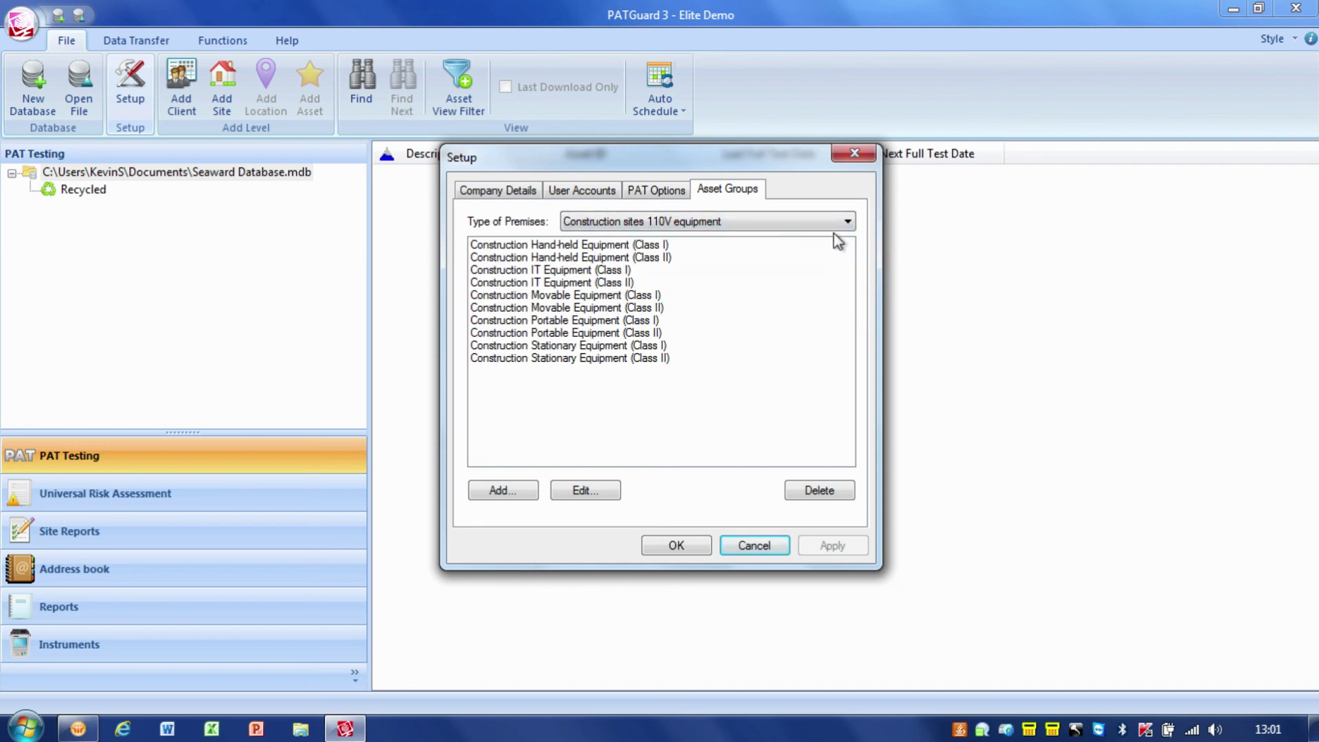
left_click(836, 223)
left_click(835, 239)
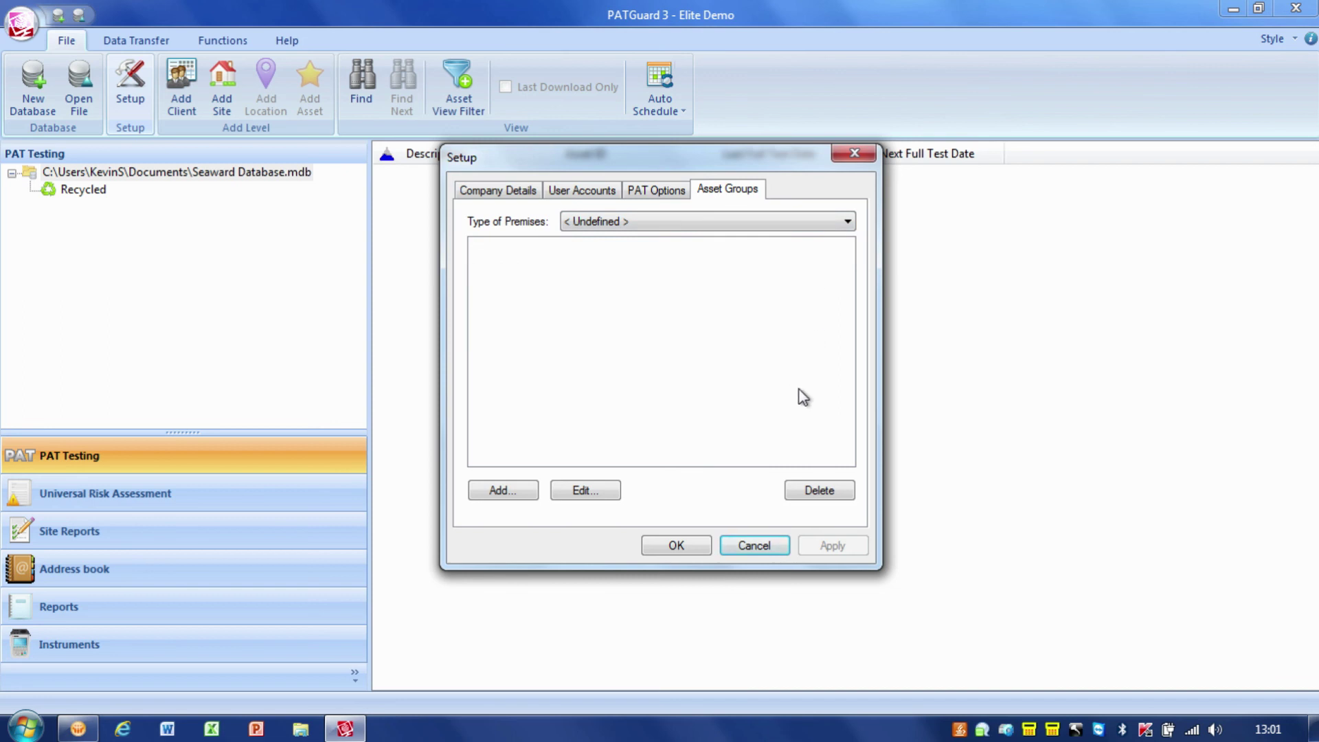
Add a new Vending Machines asset group with Class I and 230V
left_click(514, 495)
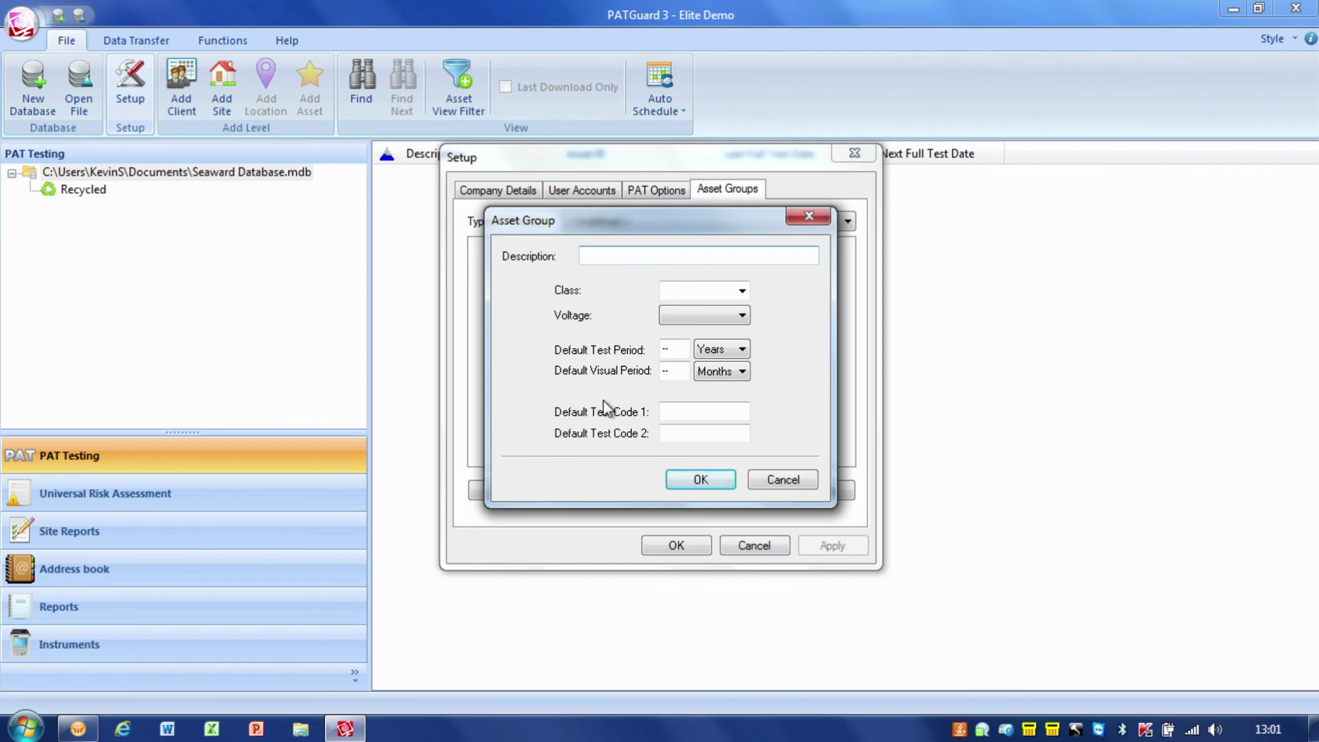
type("Ver")
type("ding ")
type("Machine")
type("s")
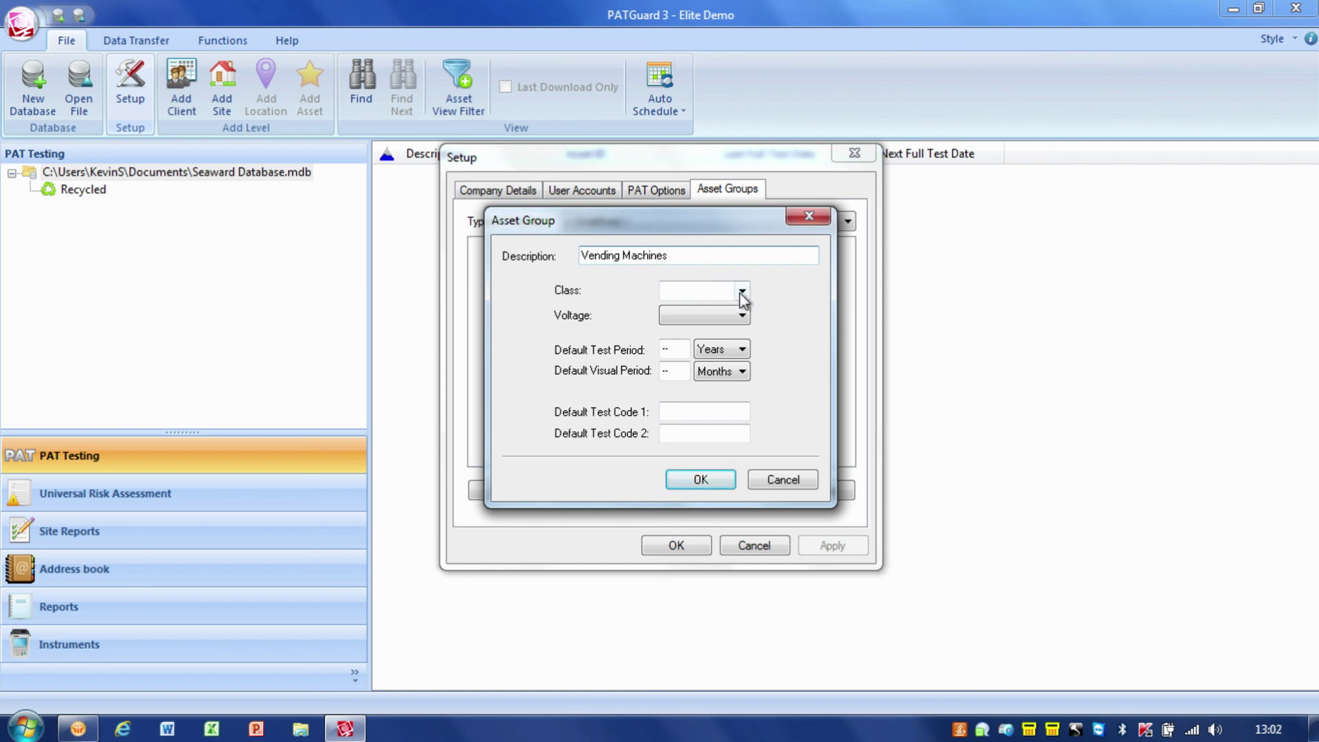
left_click(741, 292)
left_click(733, 308)
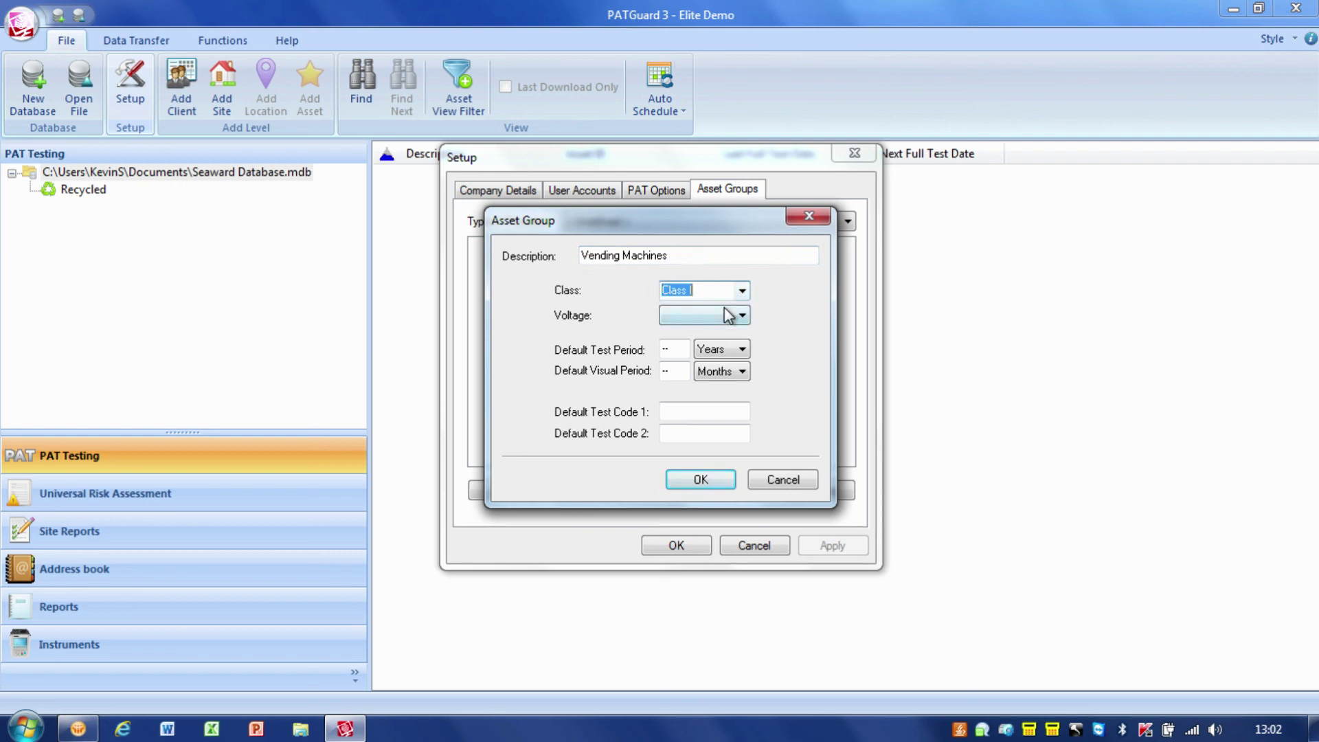
left_click(738, 321)
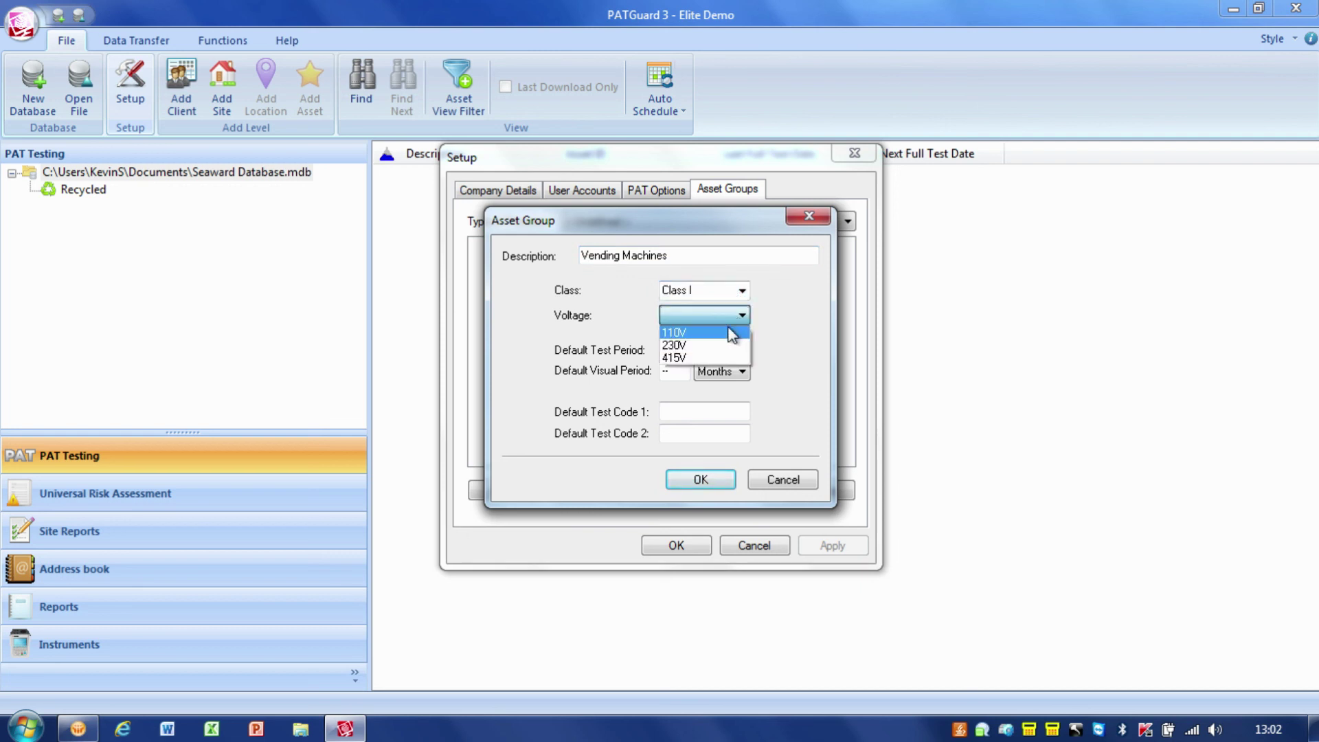
left_click(726, 349)
Give it a 24-month test period and 12-month visual period, and save it
left_click(675, 348)
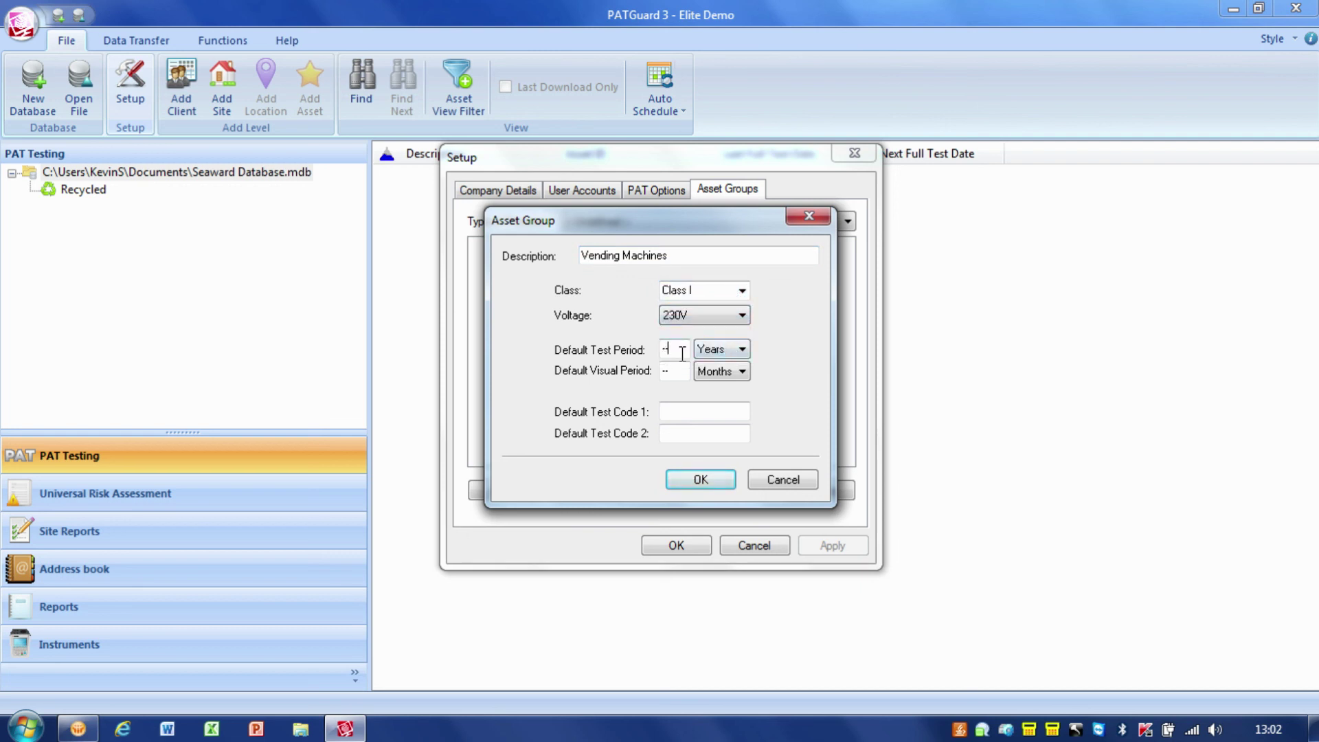
key("BackSpace")
key("BackSpace")
type("24")
left_click(741, 349)
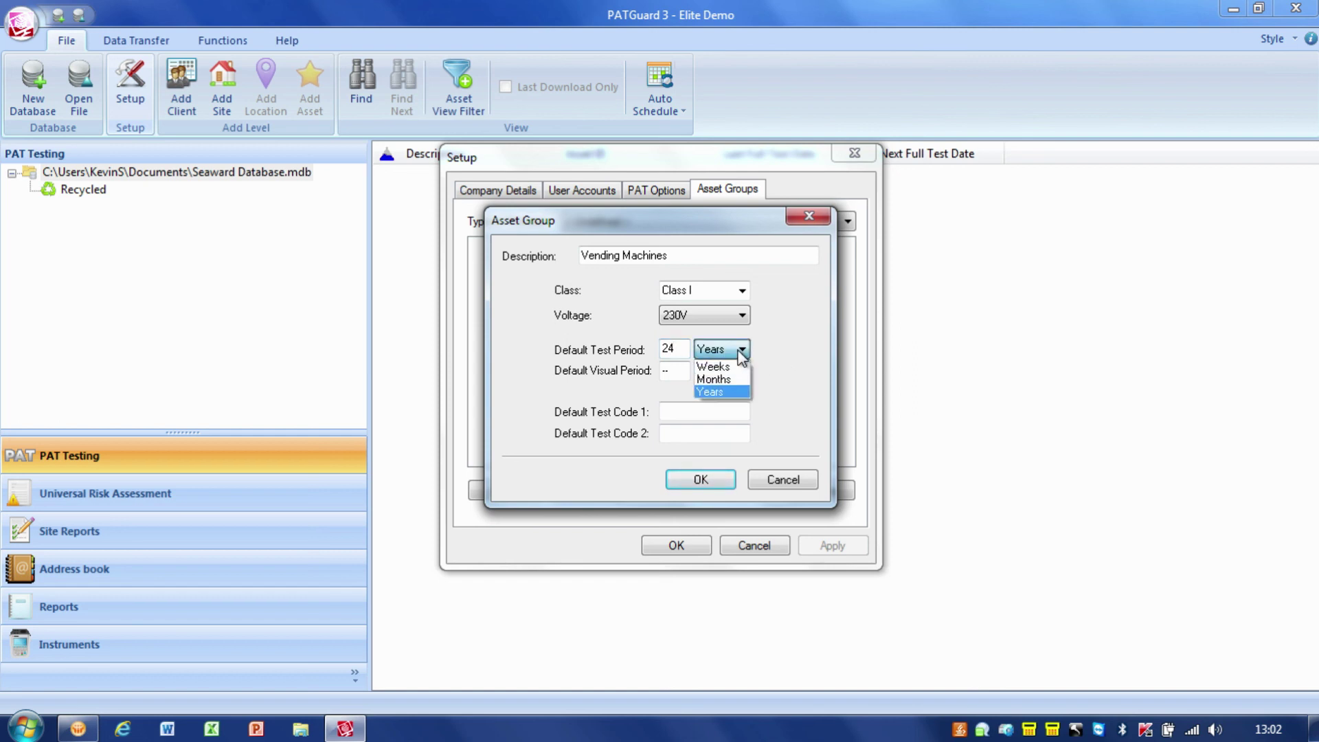
left_click(734, 380)
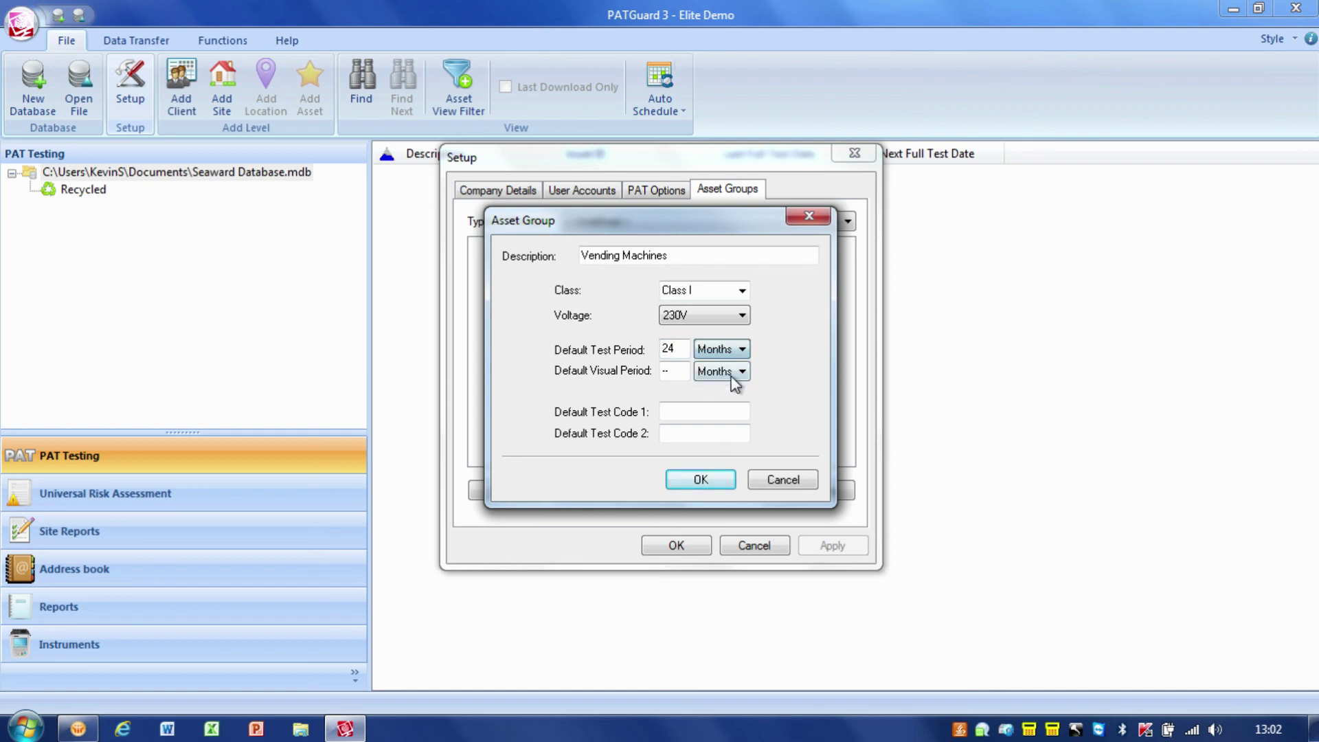
left_click(680, 372)
type("12")
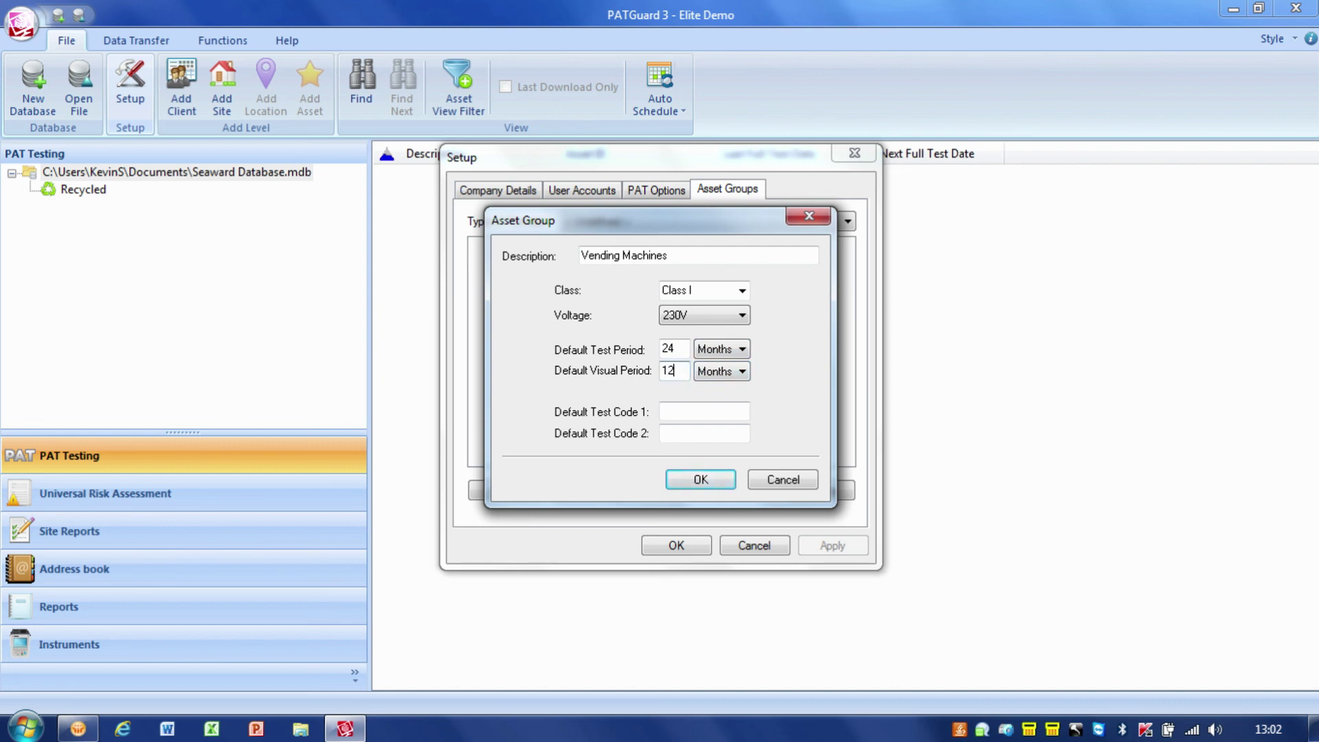
left_click(713, 478)
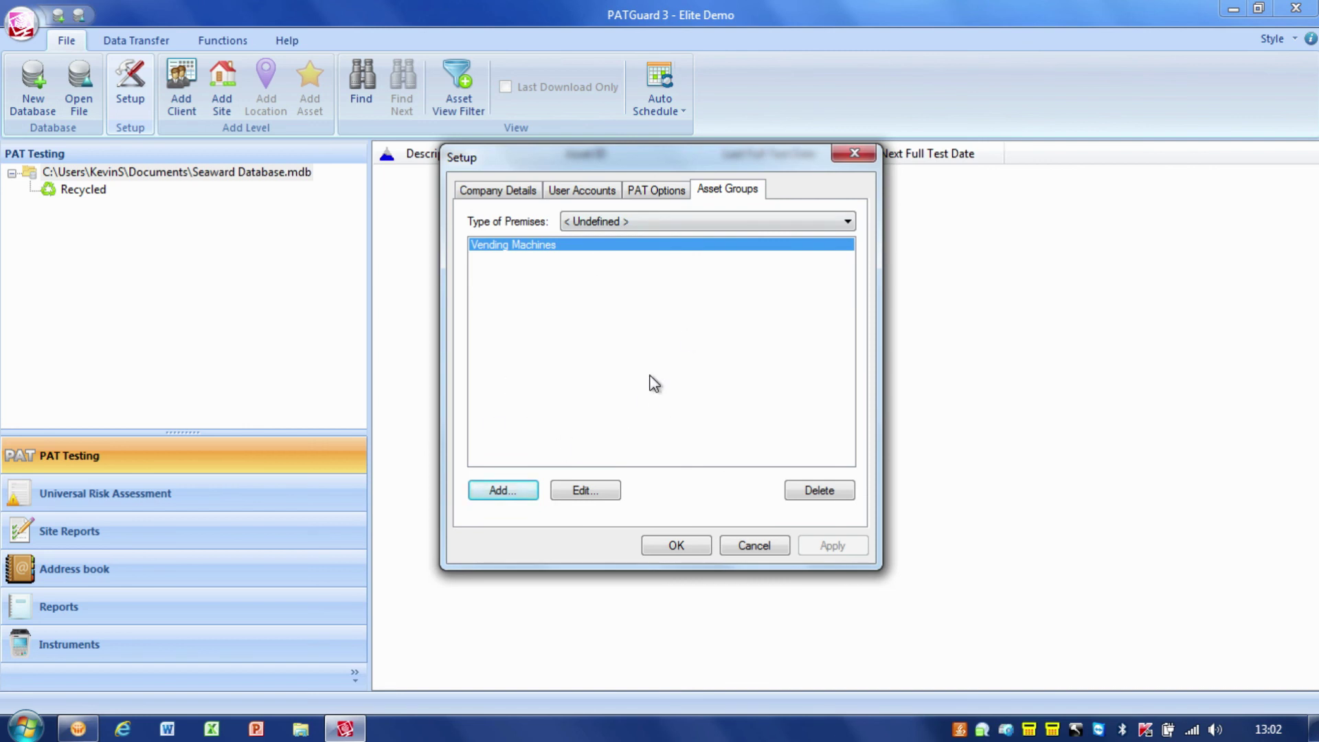
Append ' - RA0001' to the Vending Machines group description and save it
left_click(581, 491)
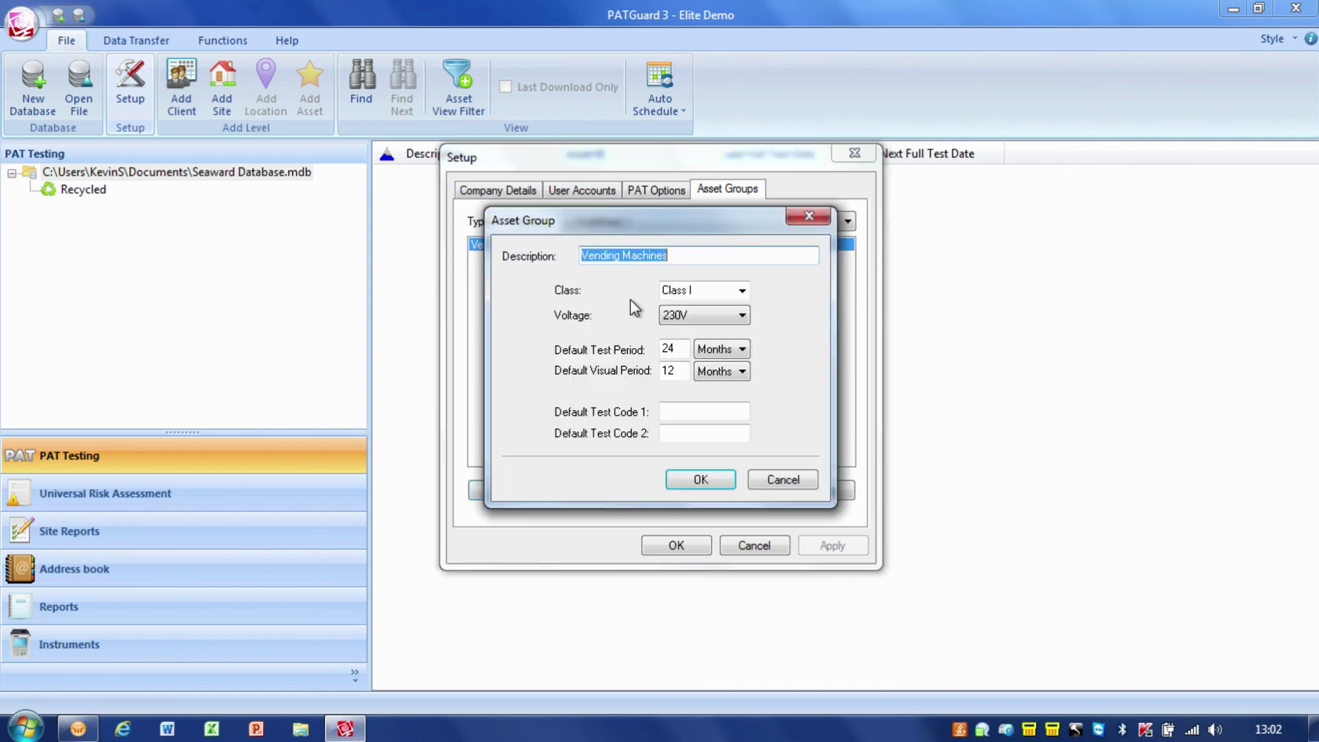
left_click(711, 259)
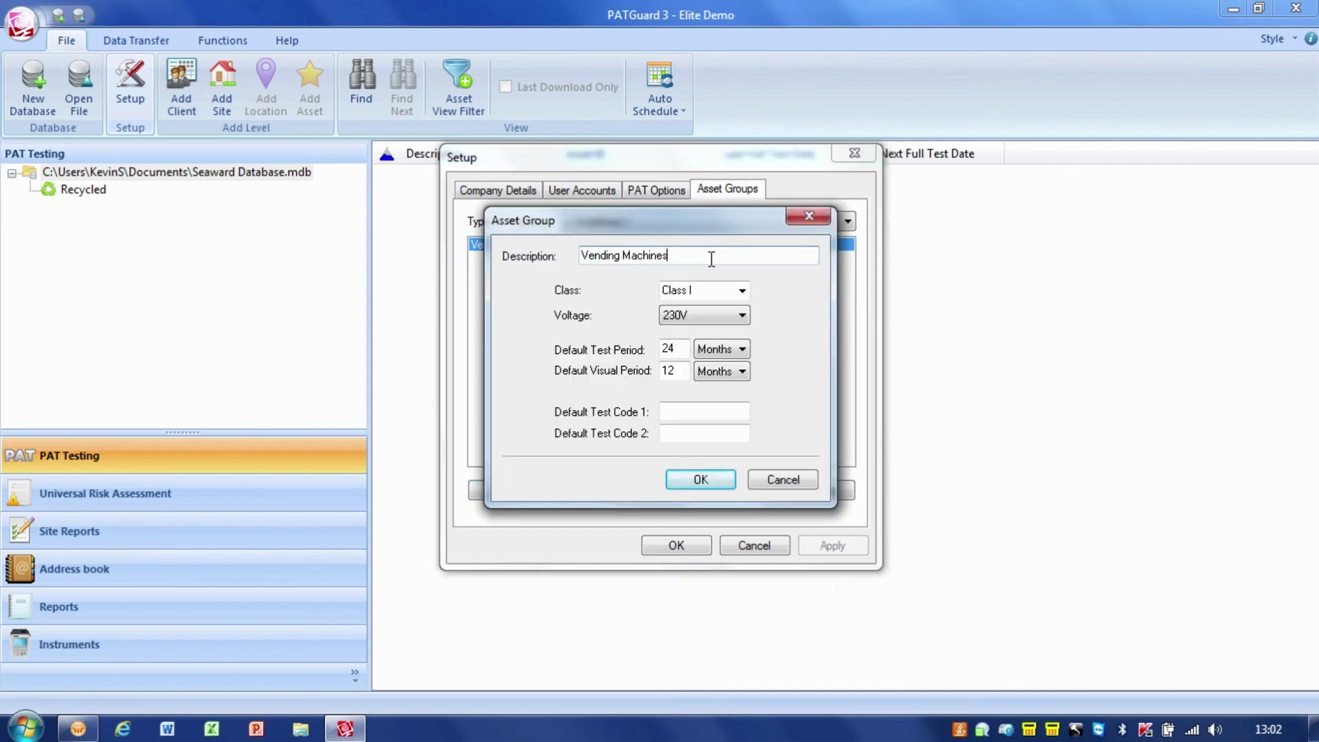
type("-")
type(" RA000")
type("1")
left_click(699, 480)
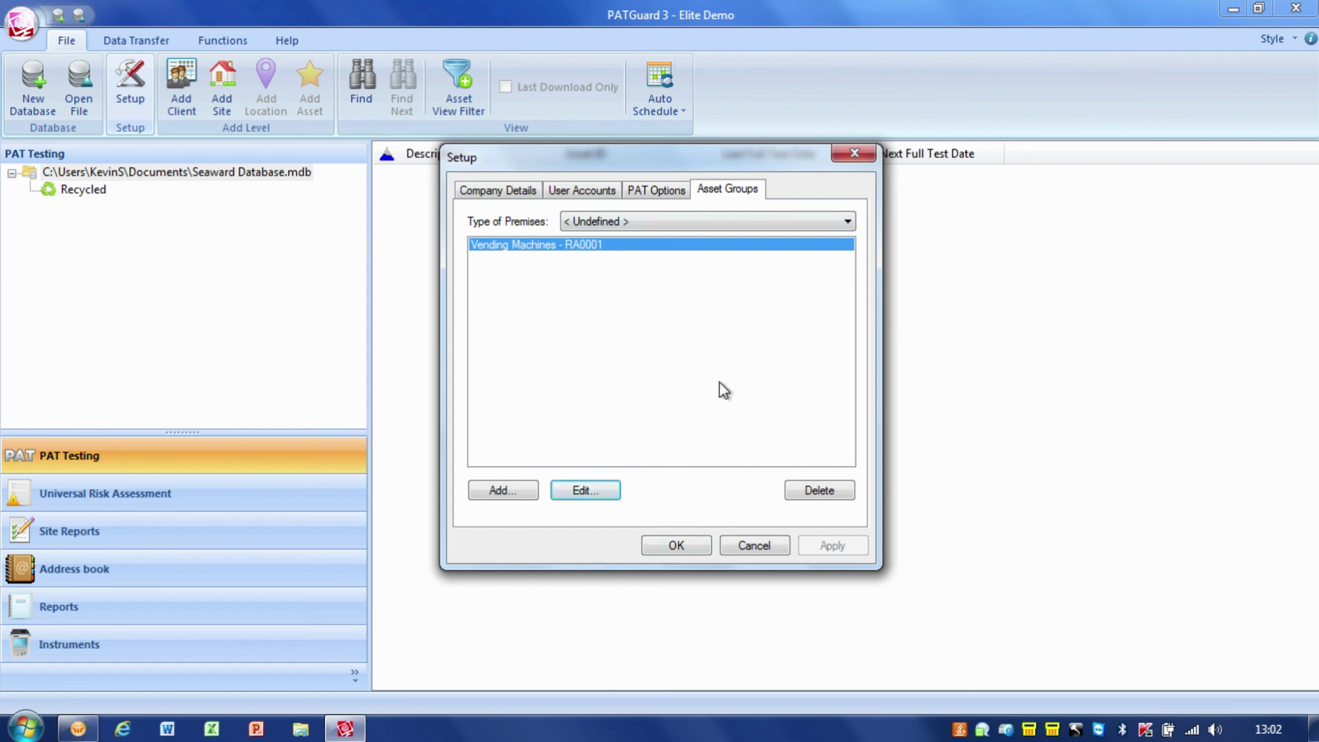
left_click(506, 190)
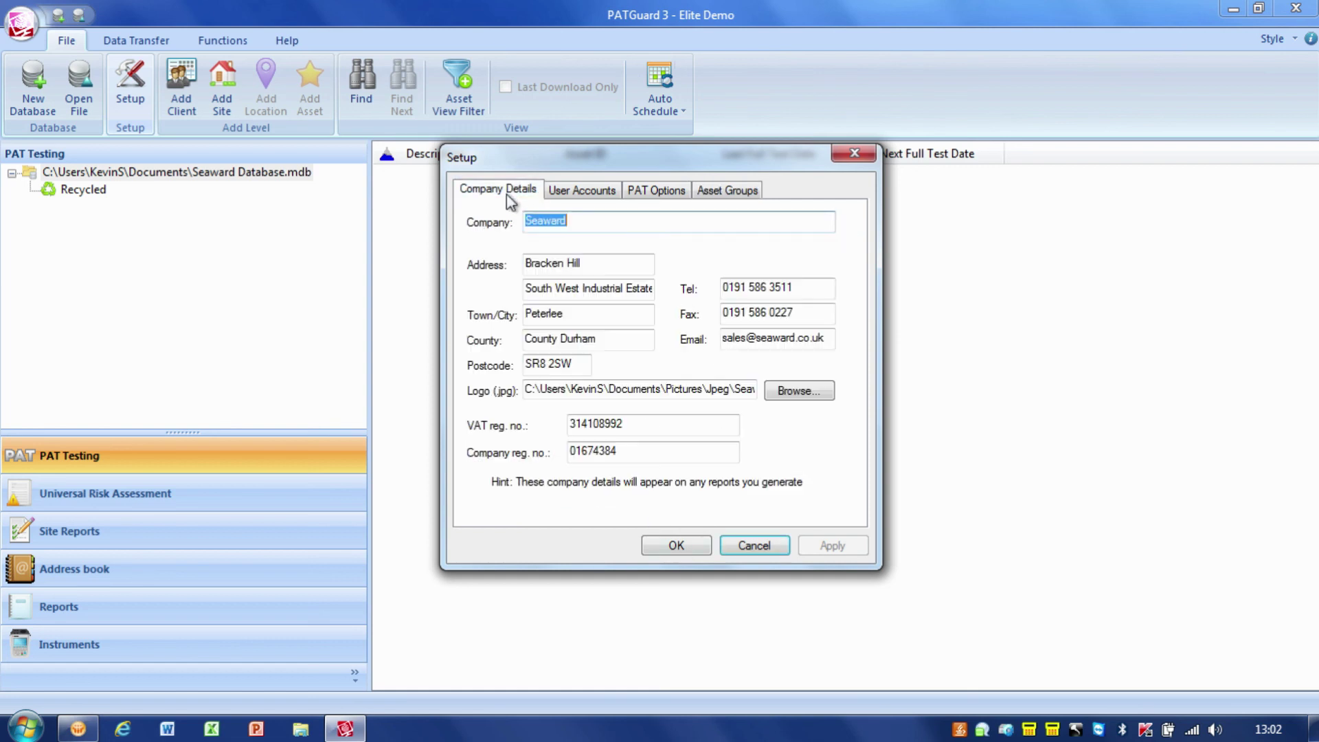
left_click(584, 194)
left_click(639, 196)
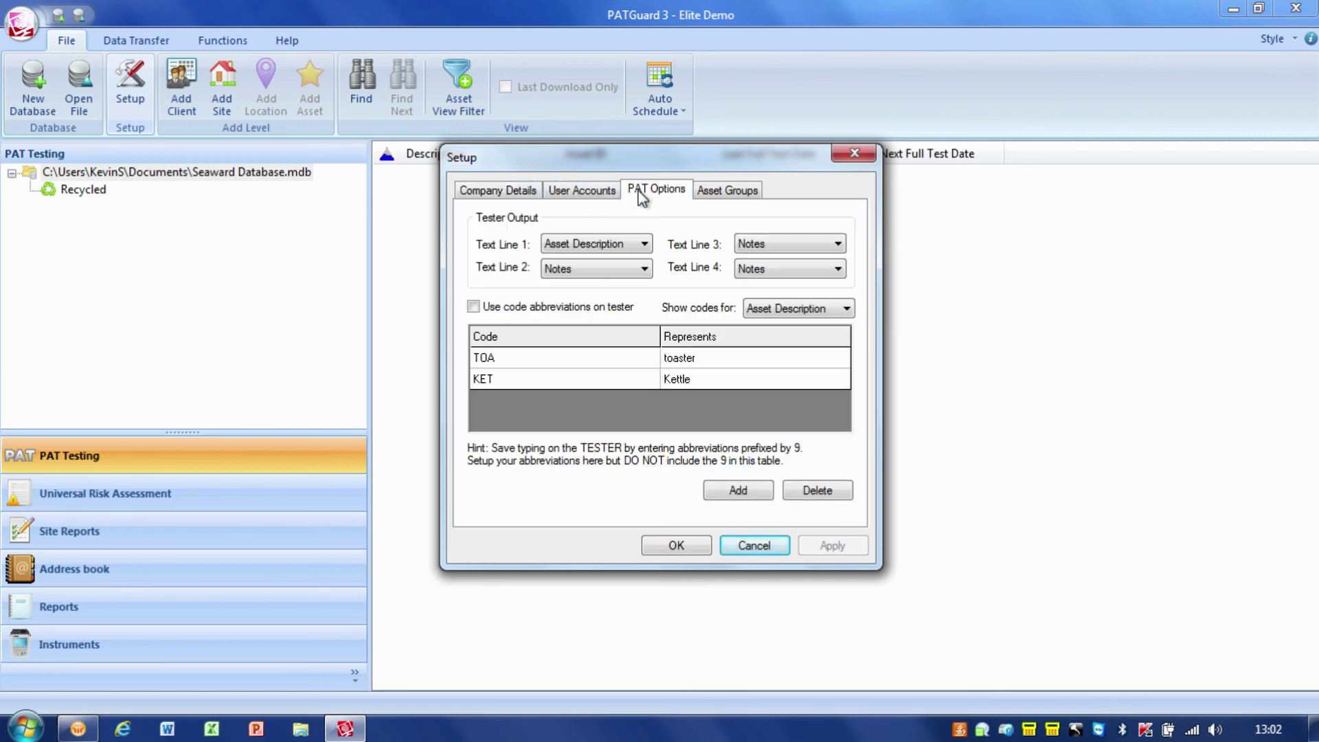
left_click(720, 195)
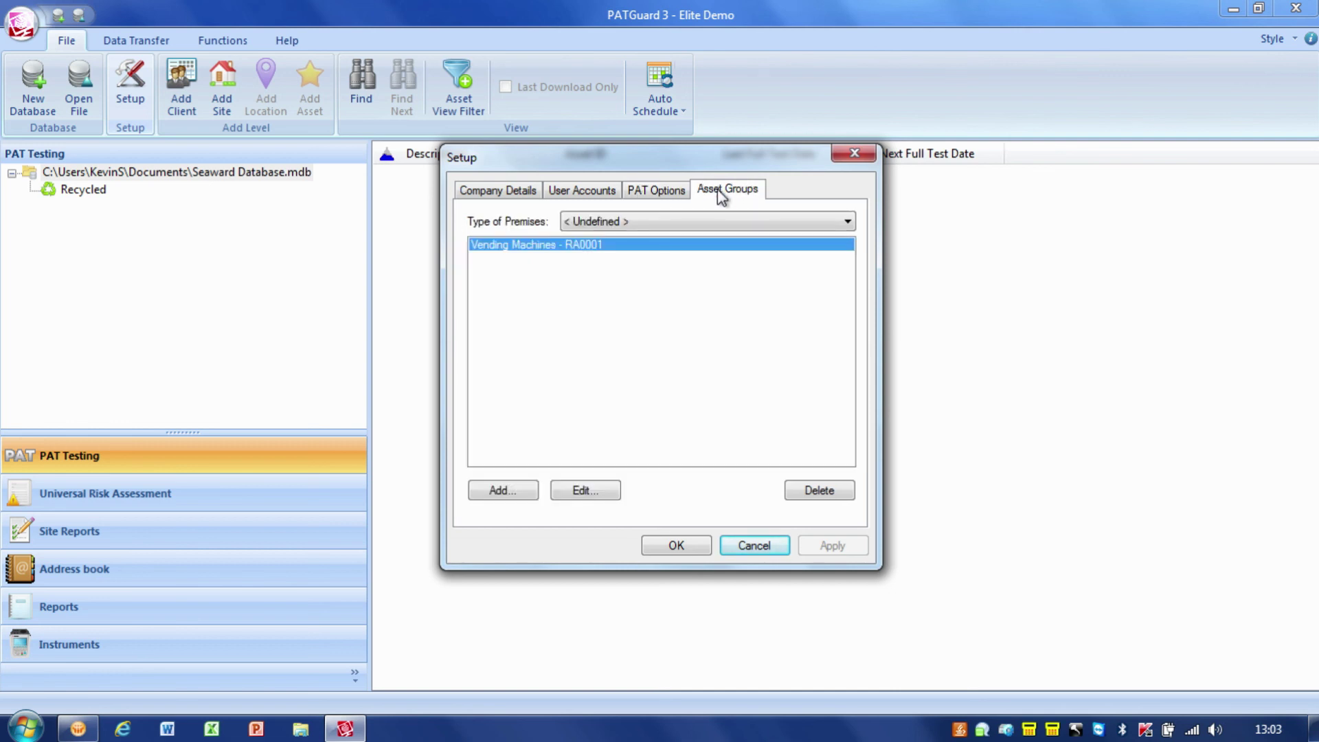